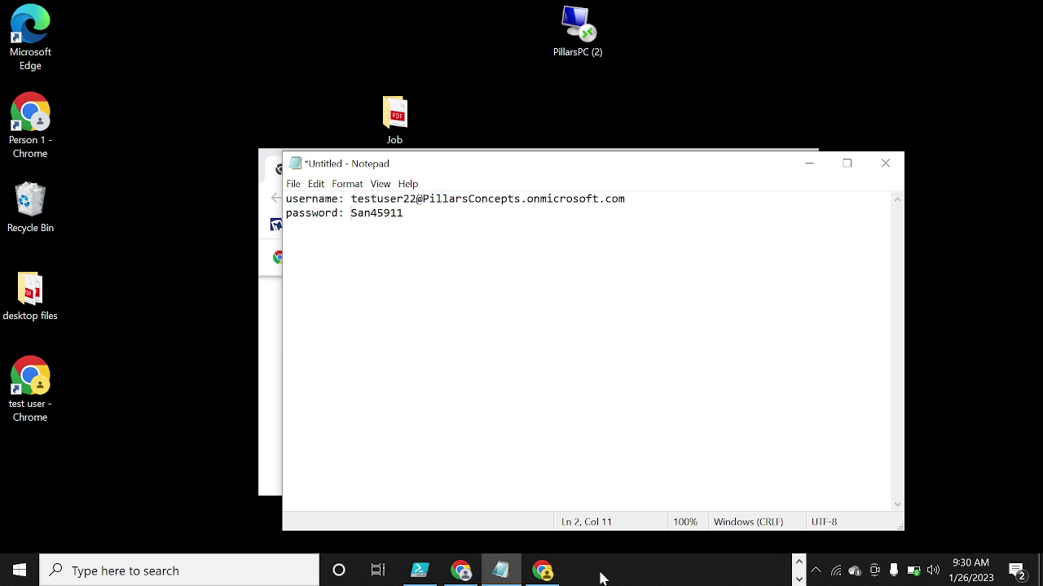
- Load teams.microsoft.com in Chrome so it redirects to the Microsoft sign-in page
click(544, 572)
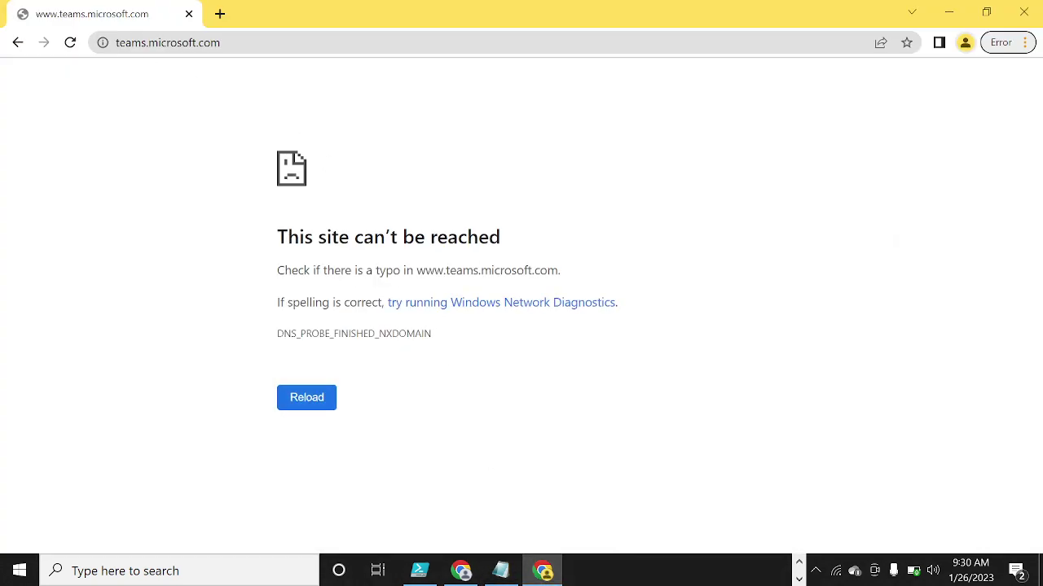
click(17, 44)
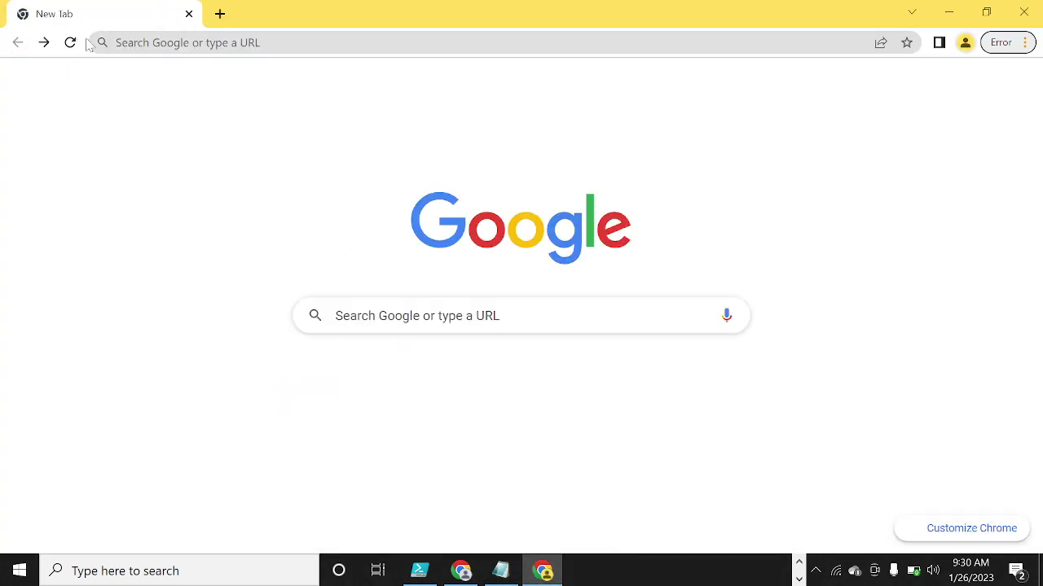
click(187, 44)
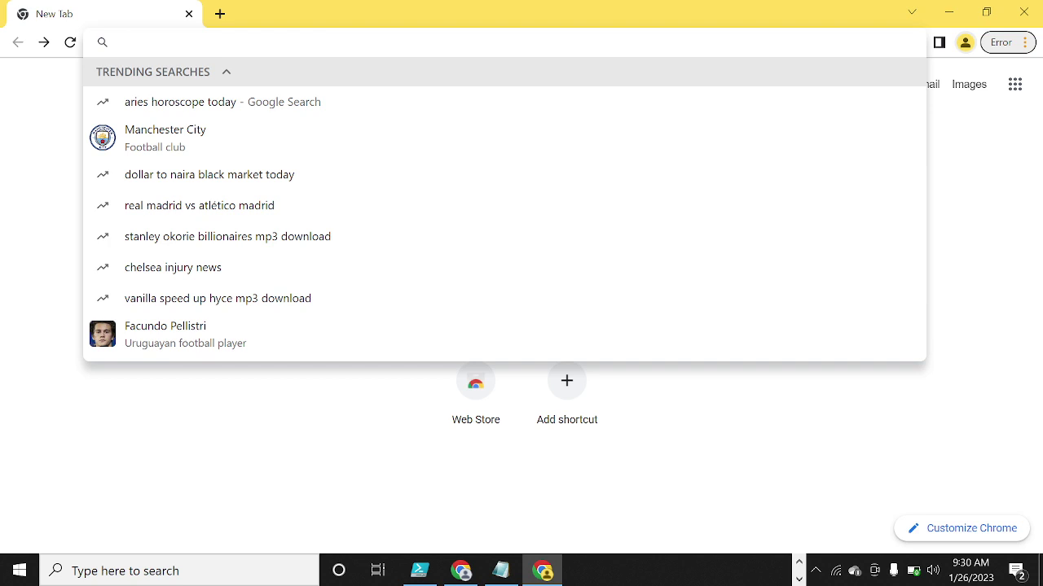
text(teams.m)
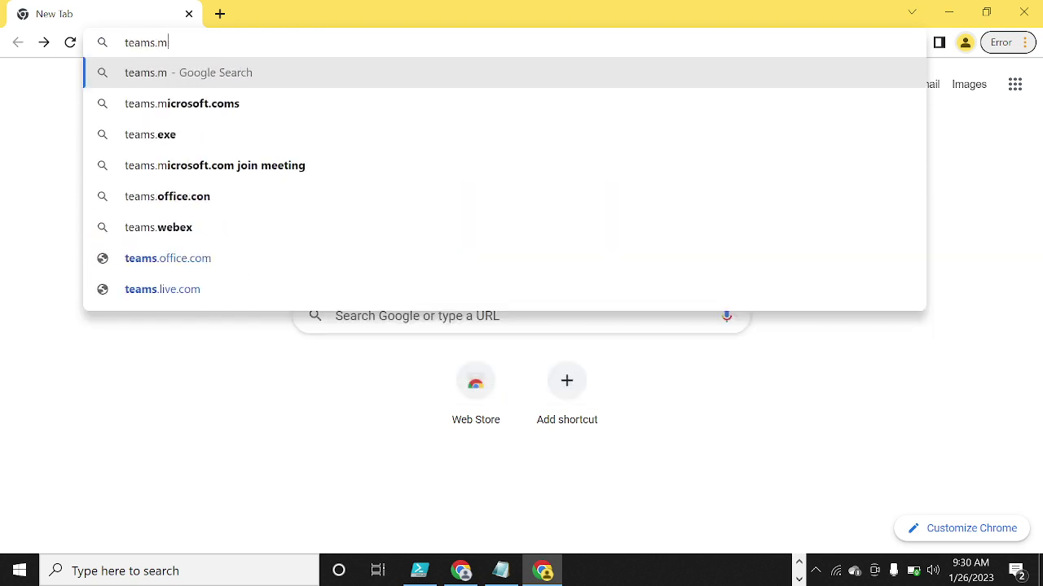
text(icrosoft)
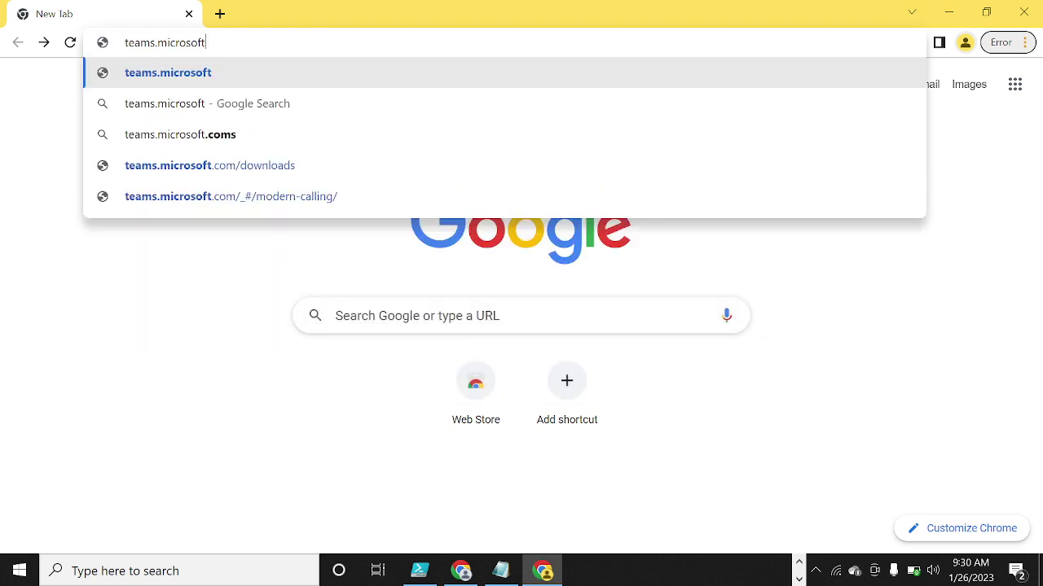
text(.com)
key(Return)
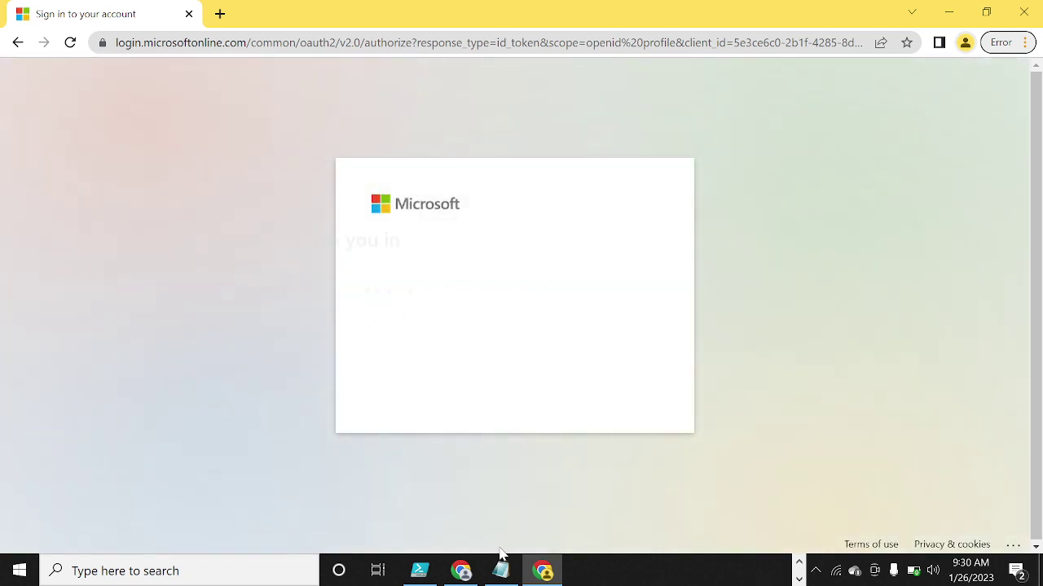
- Paste the test account's e-mail from the notes into the sign-in field and continue
click(501, 571)
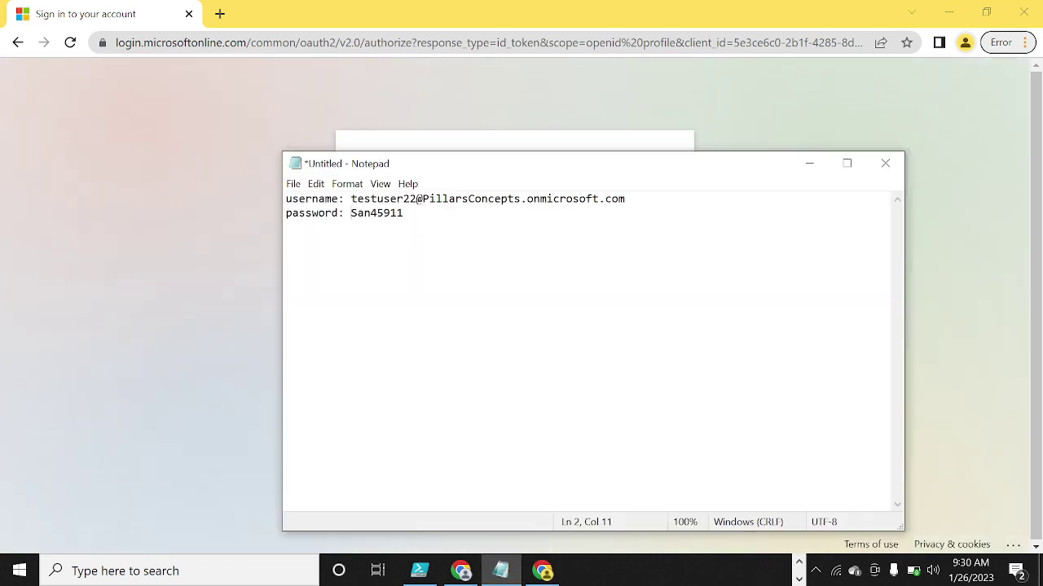
click(55, 267)
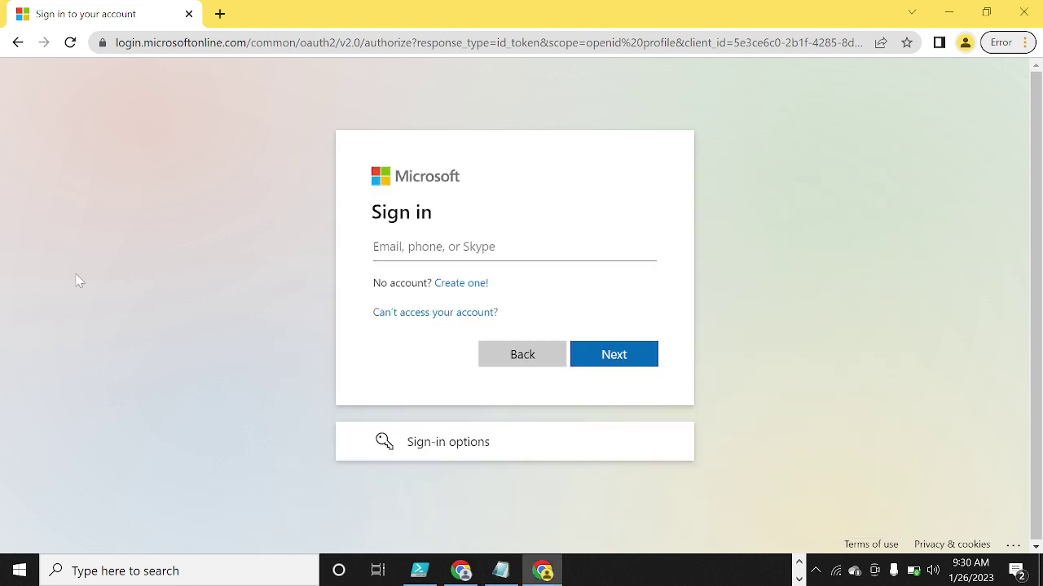
click(379, 252)
click(503, 573)
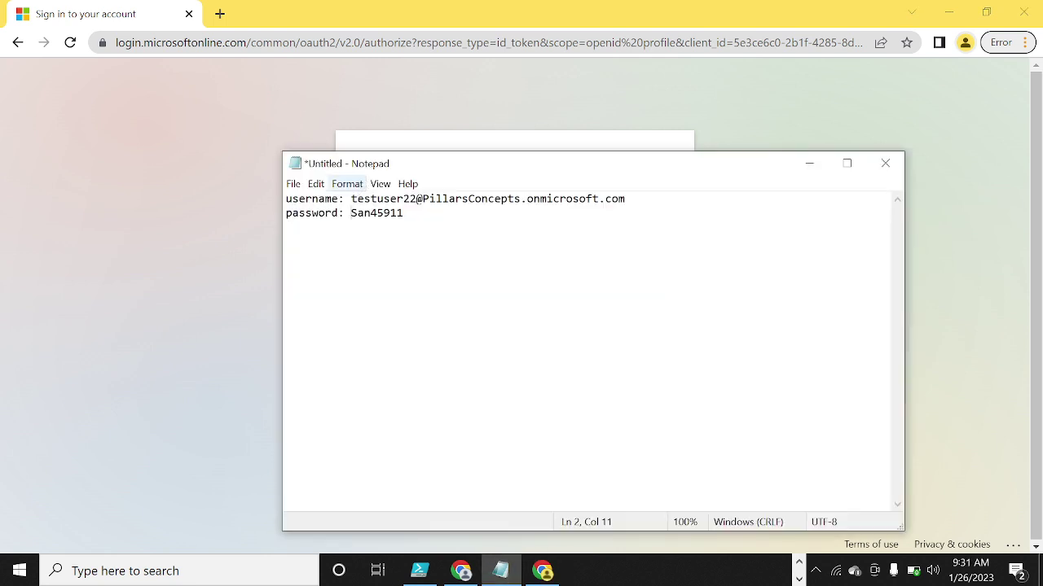
drag(351, 199, 625, 198)
key(ctrl+c)
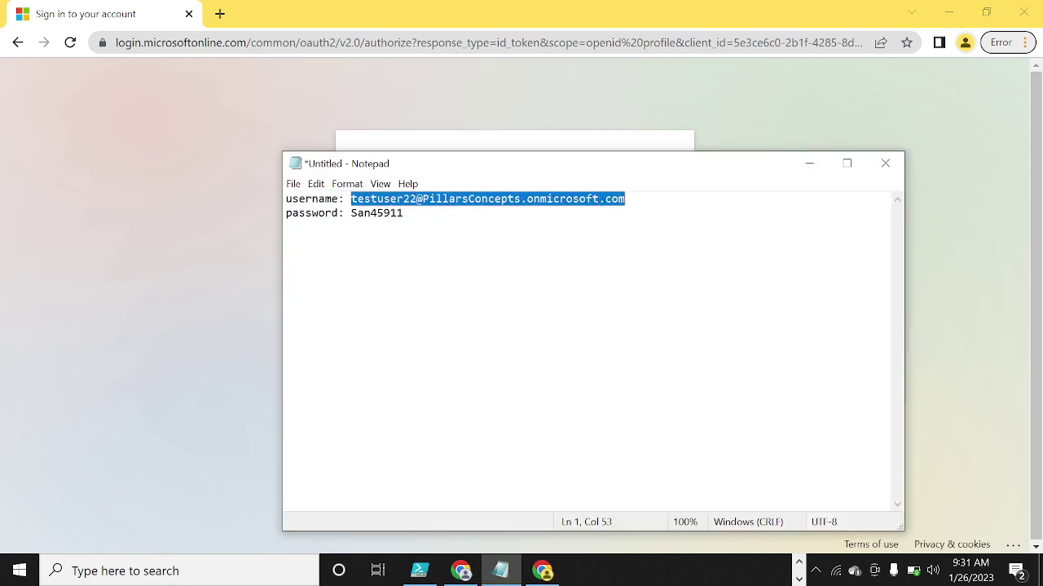
click(146, 189)
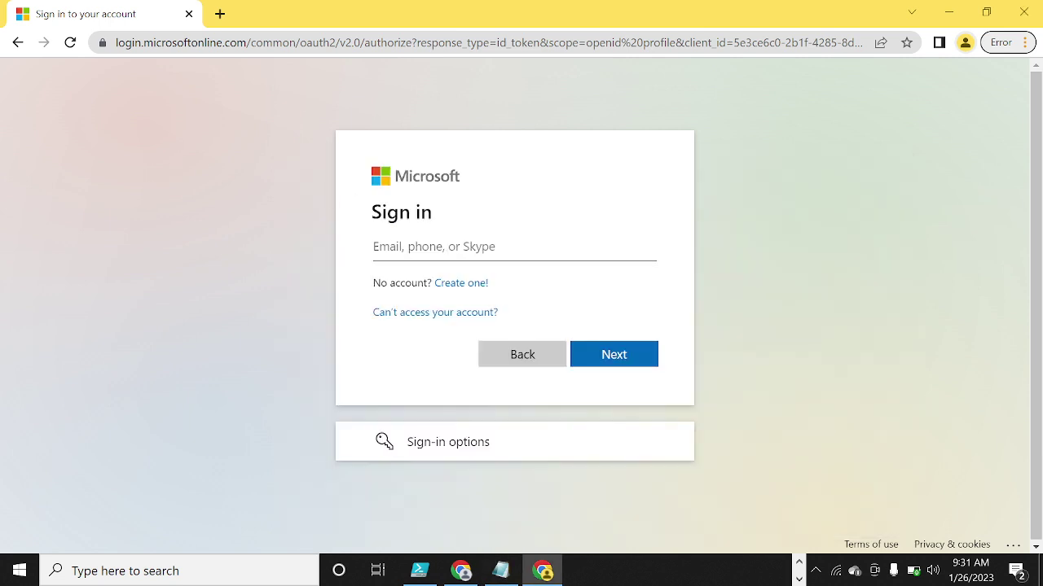
key(ctrl+v)
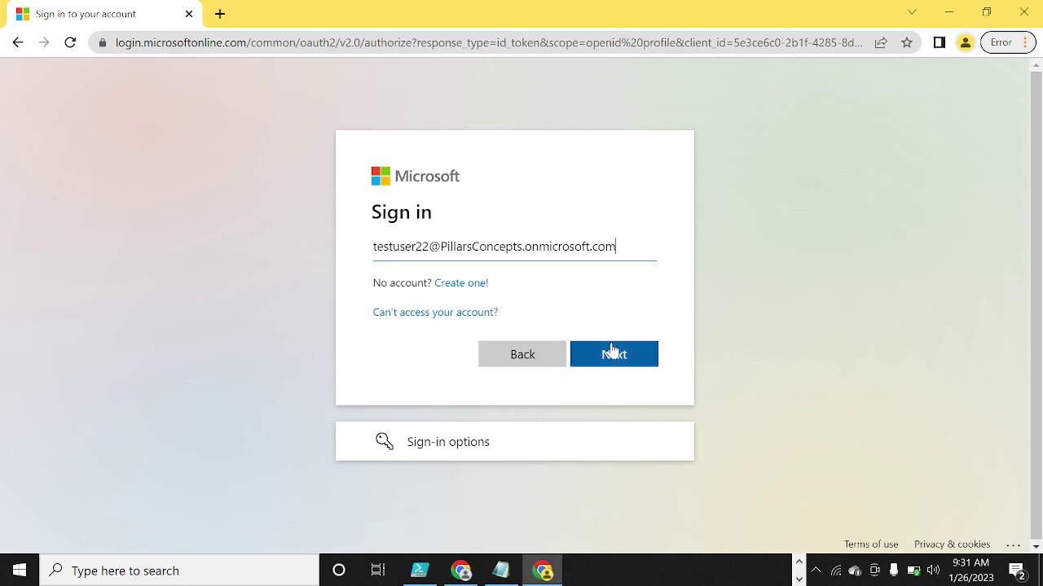
click(615, 355)
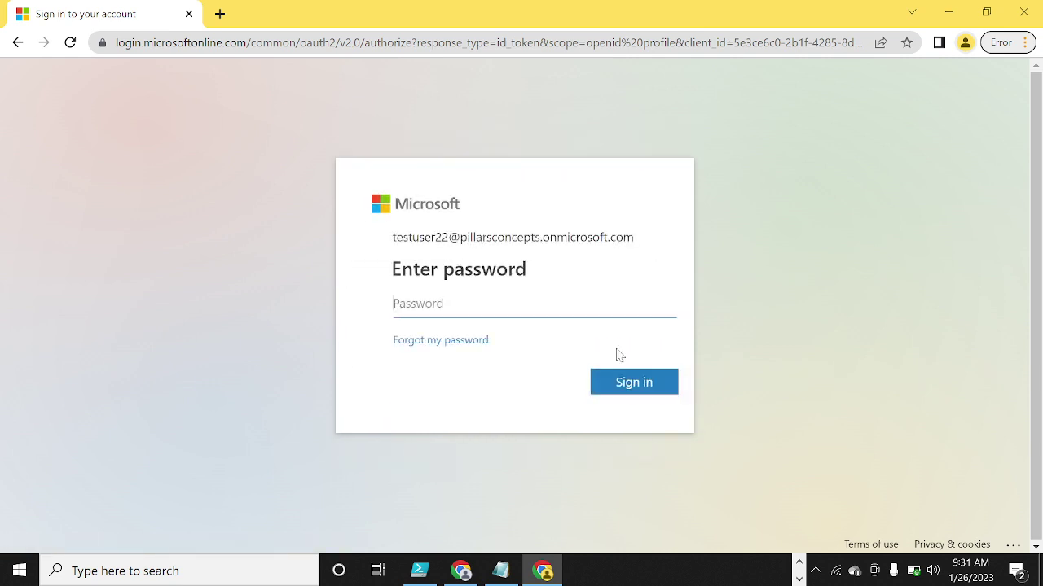
- Paste the account password from the notes and submit the sign-in
click(501, 571)
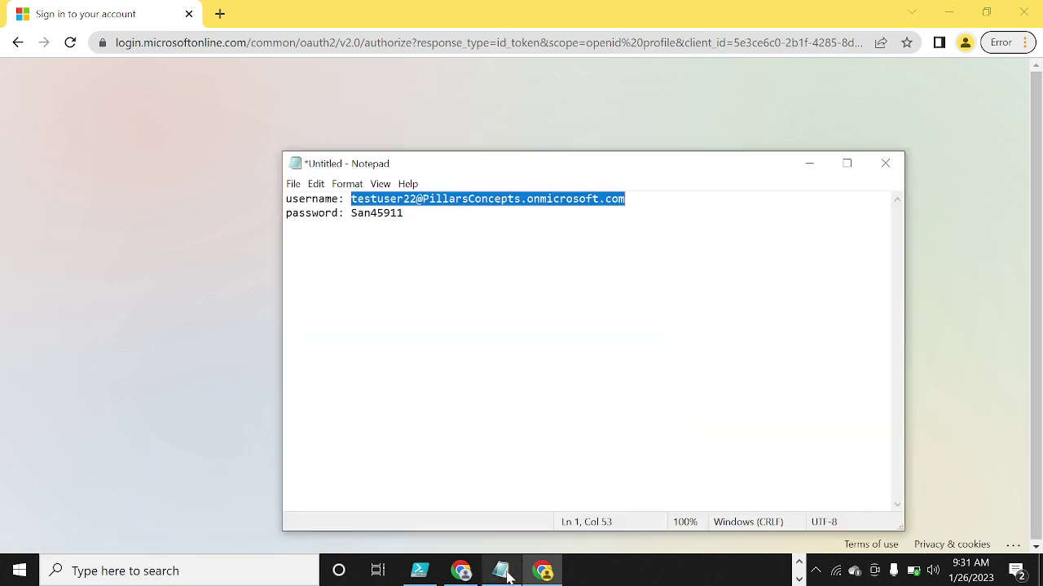
double_click(377, 214)
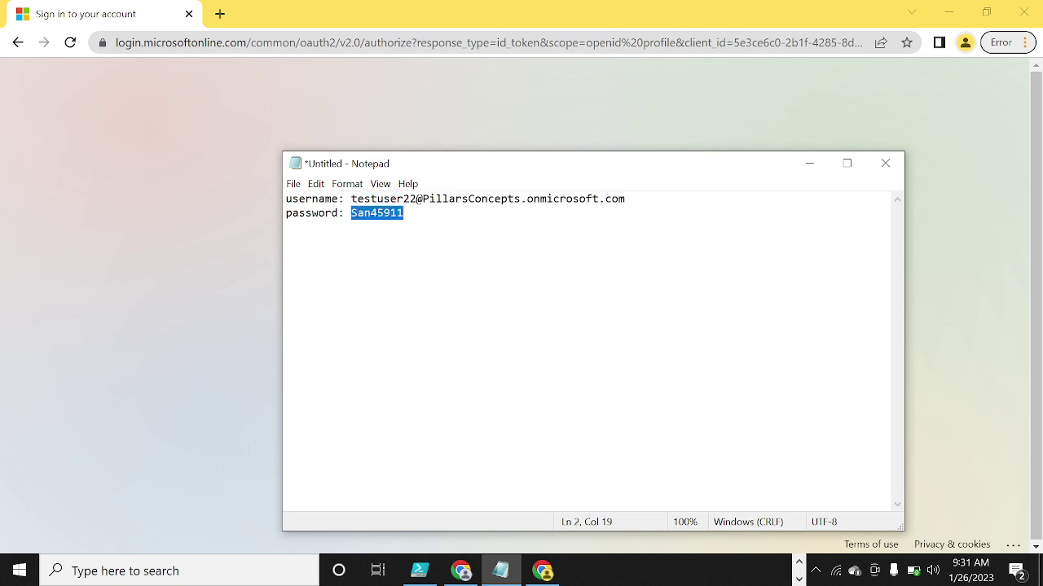
click(163, 202)
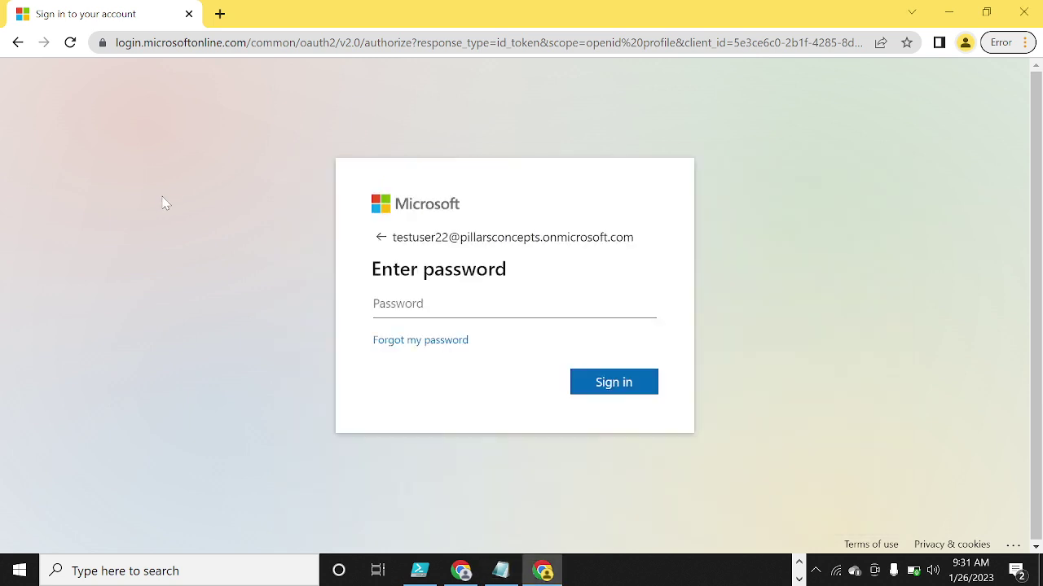
key(ctrl+v)
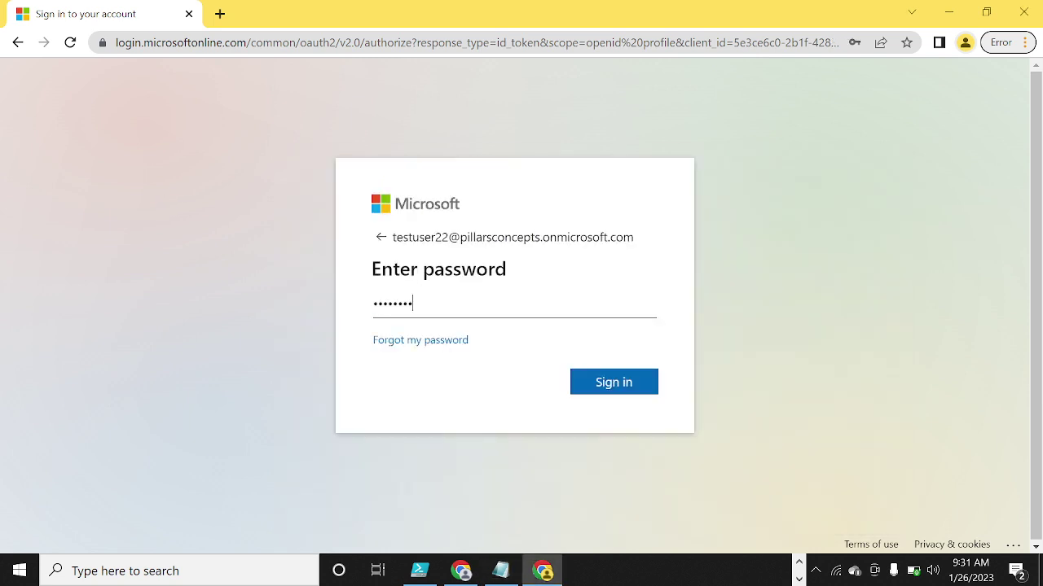
key(Return)
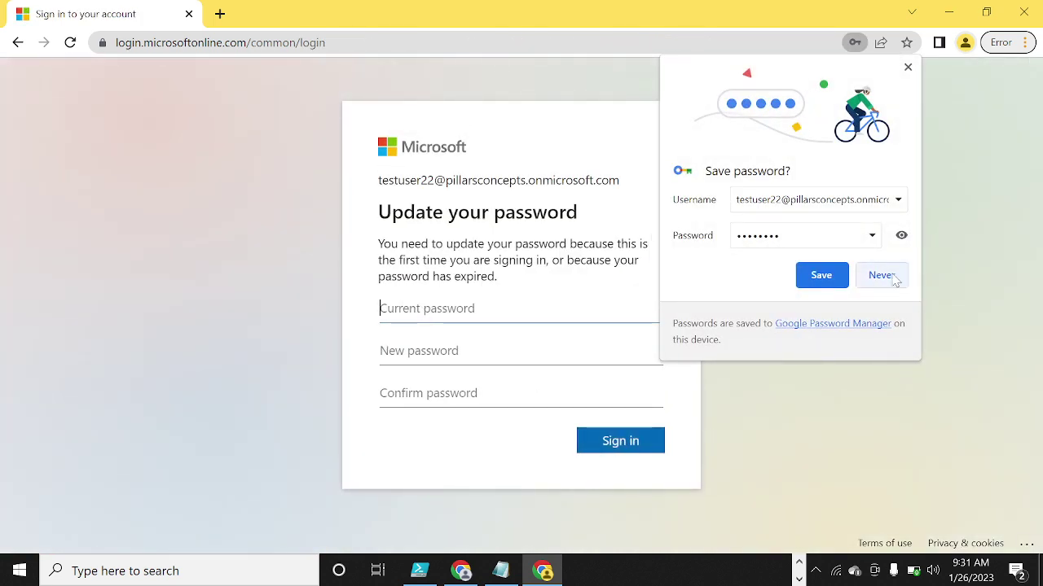
- Decline Chrome's password saving, then enter the current password and the new password twice
click(894, 278)
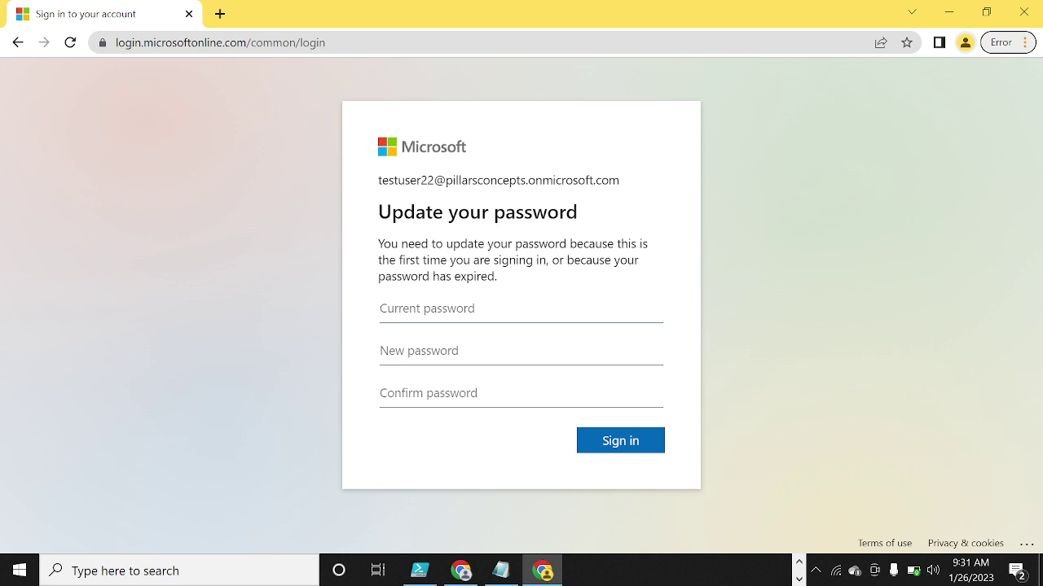
click(501, 570)
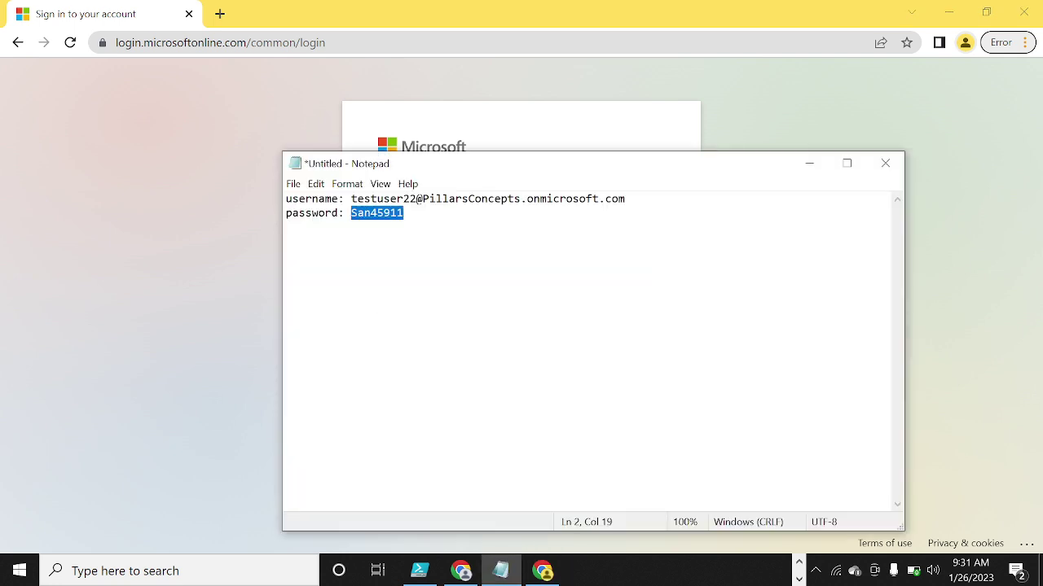
click(169, 219)
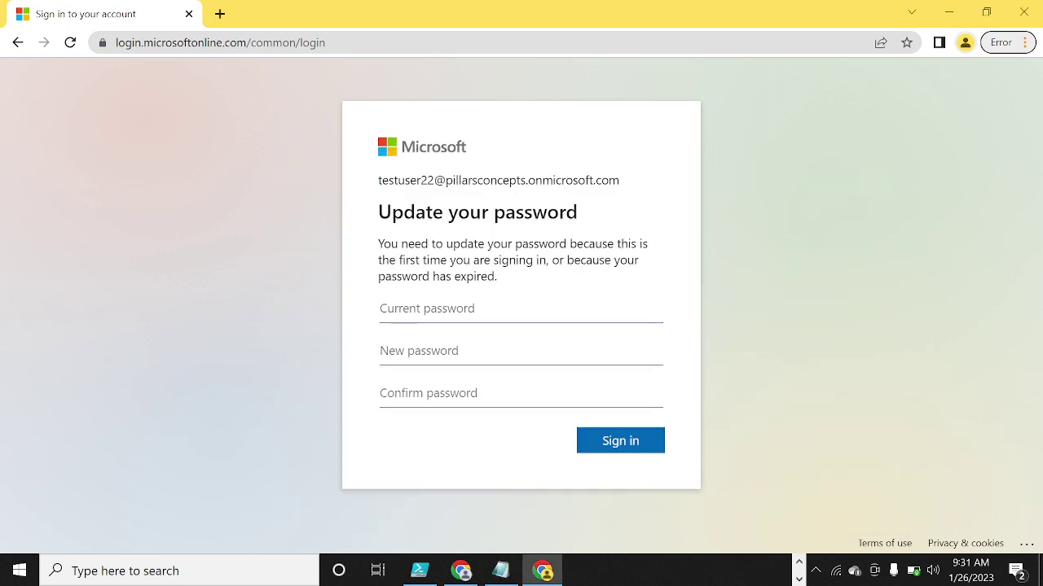
key(ctrl+v)
key(Tab)
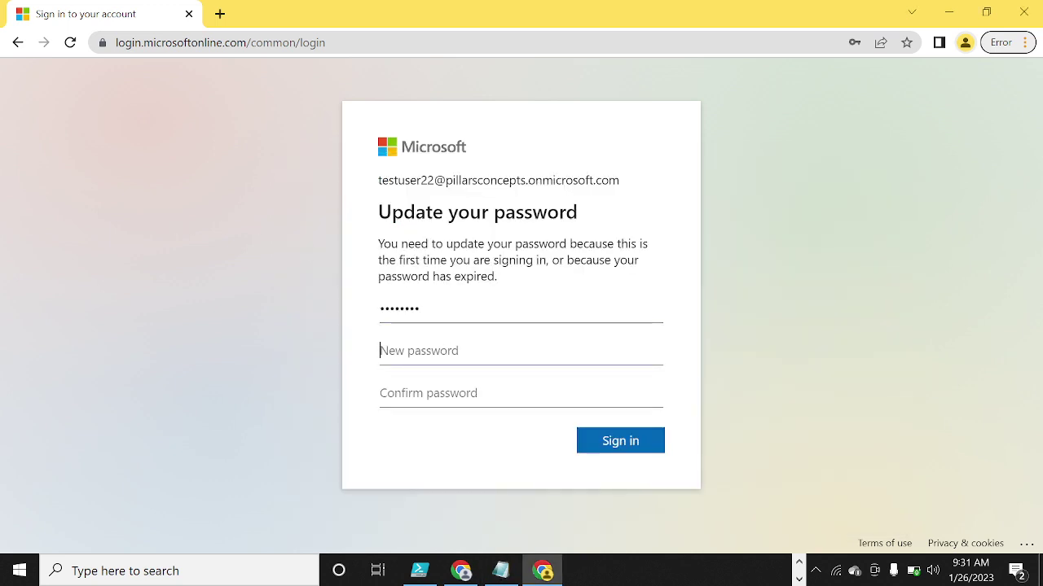
text(••••••)
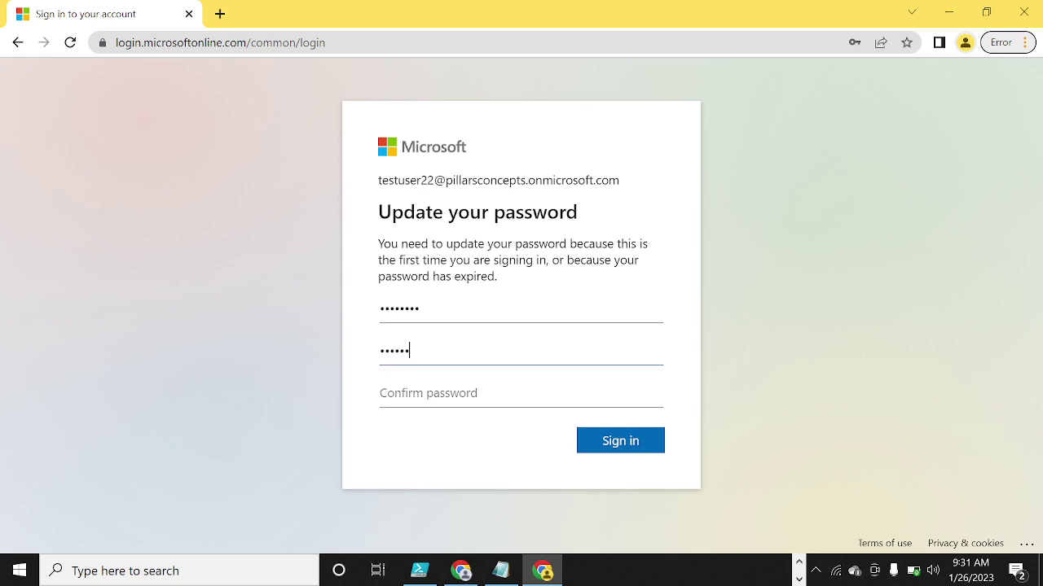
text(•••••••••••)
key(Tab)
text(•••••••)
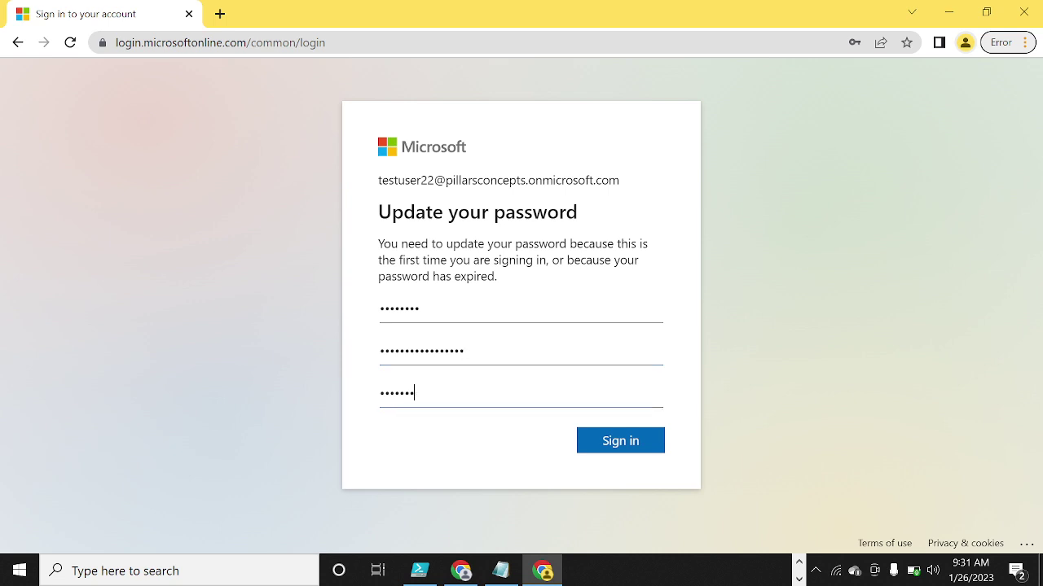
text(••••••••••)
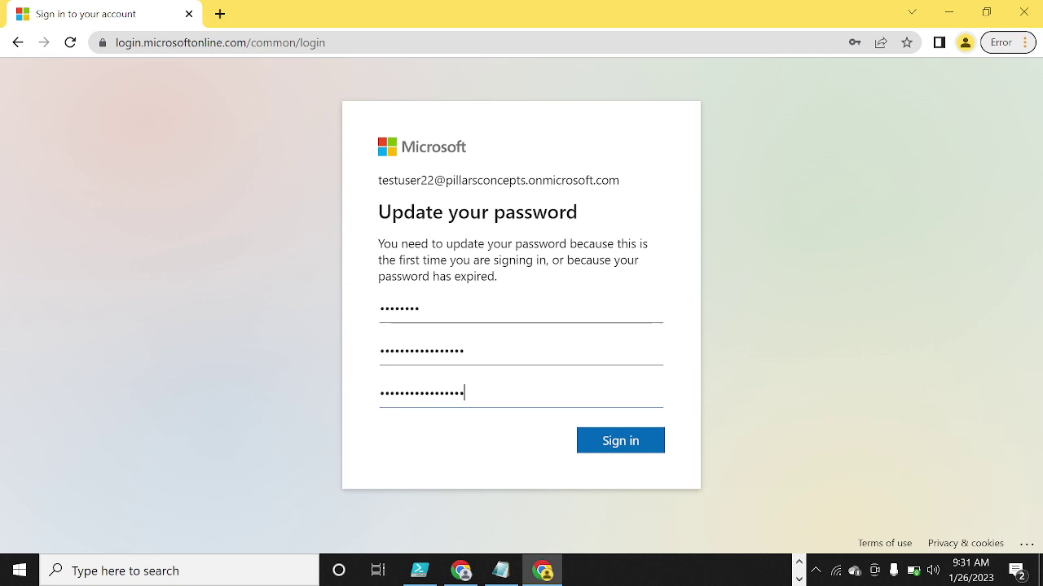
- Check the three password entries and submit the password update
drag(425, 310, 378, 314)
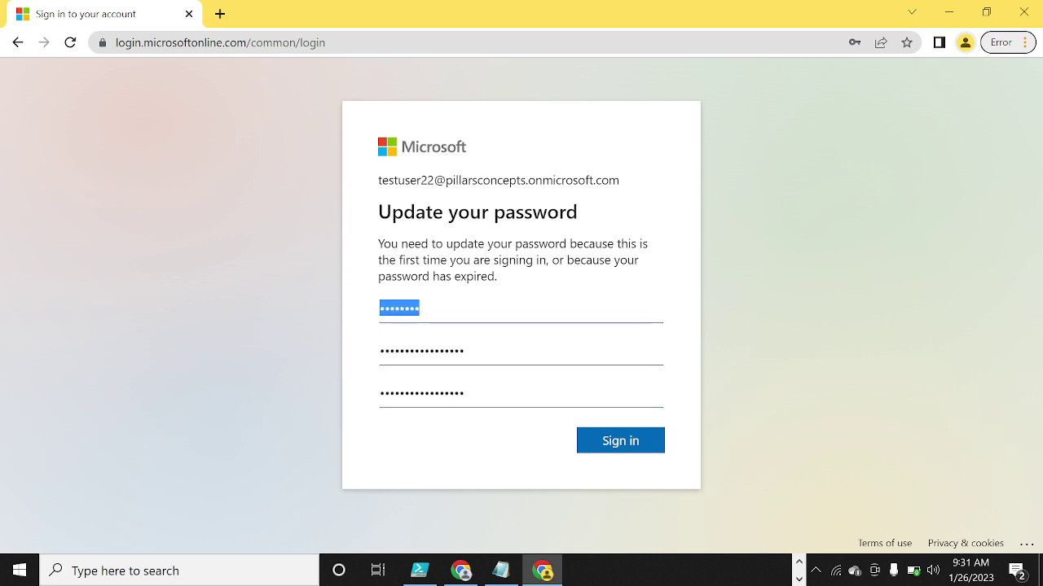
click(469, 351)
drag(466, 351, 380, 356)
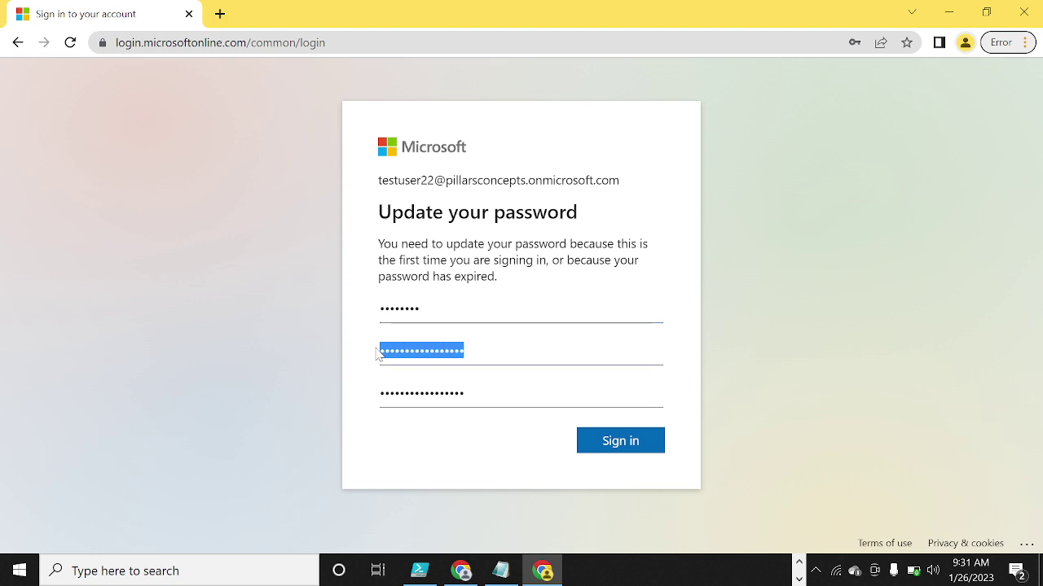
drag(465, 393, 376, 395)
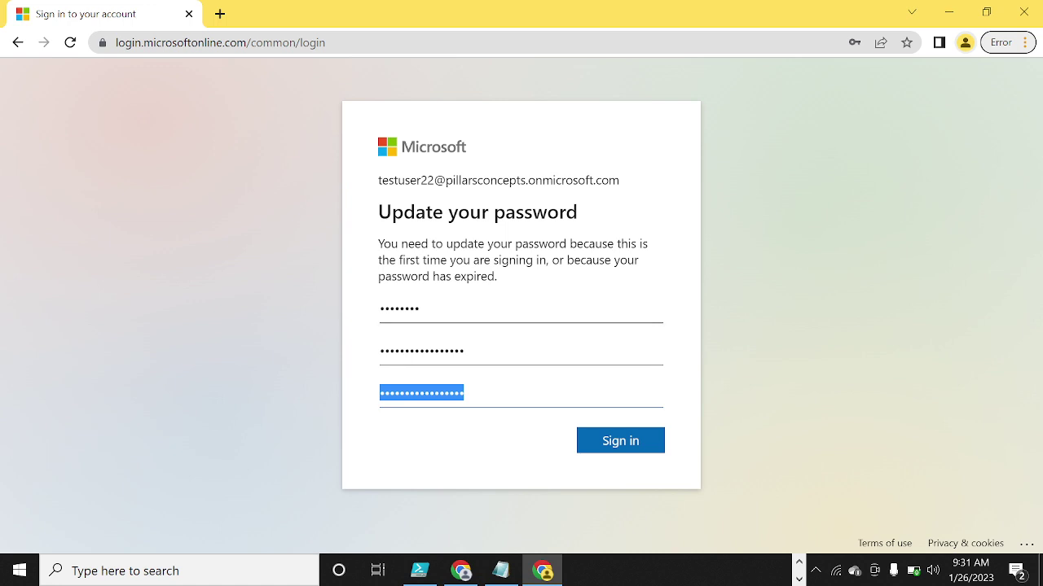
drag(420, 309, 379, 307)
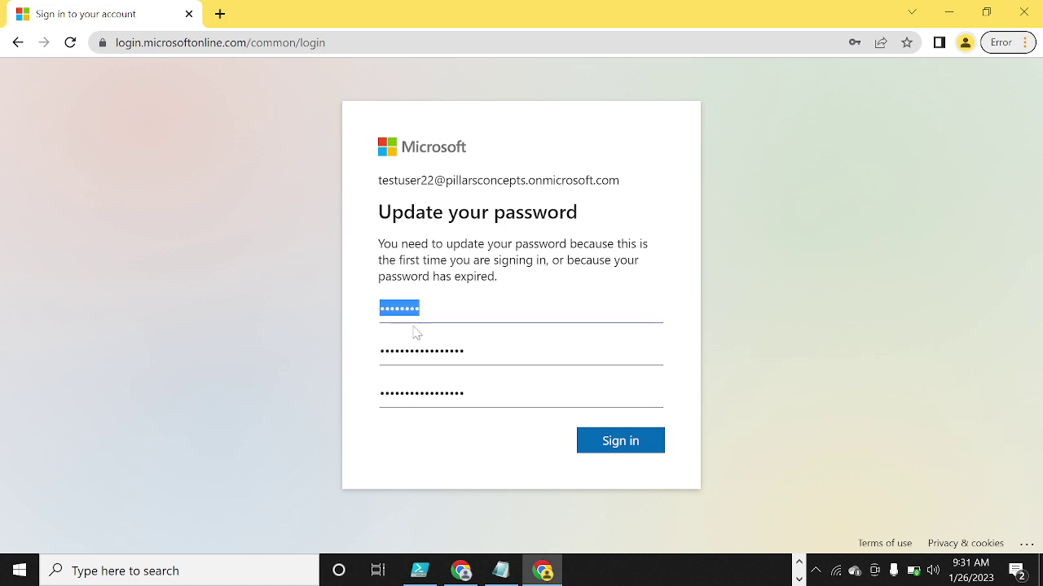
click(627, 438)
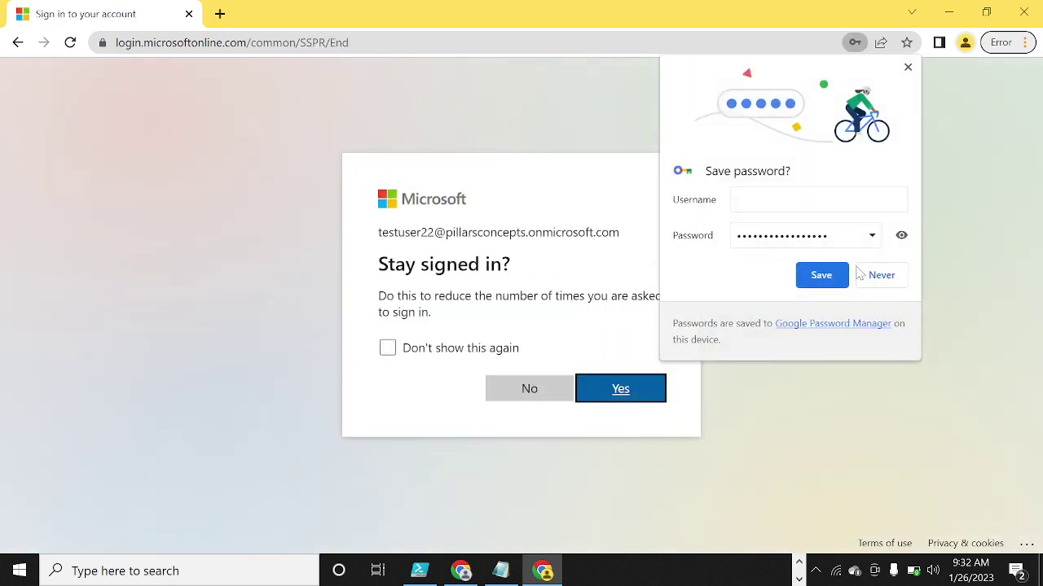
- Decline saving the password in Chrome and choose to stay signed in
click(880, 277)
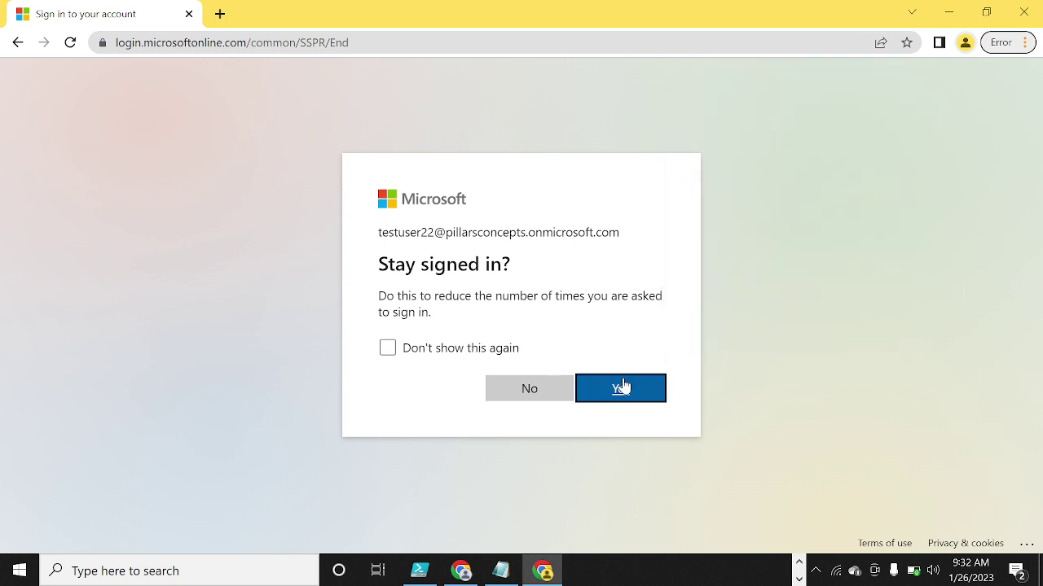
click(614, 387)
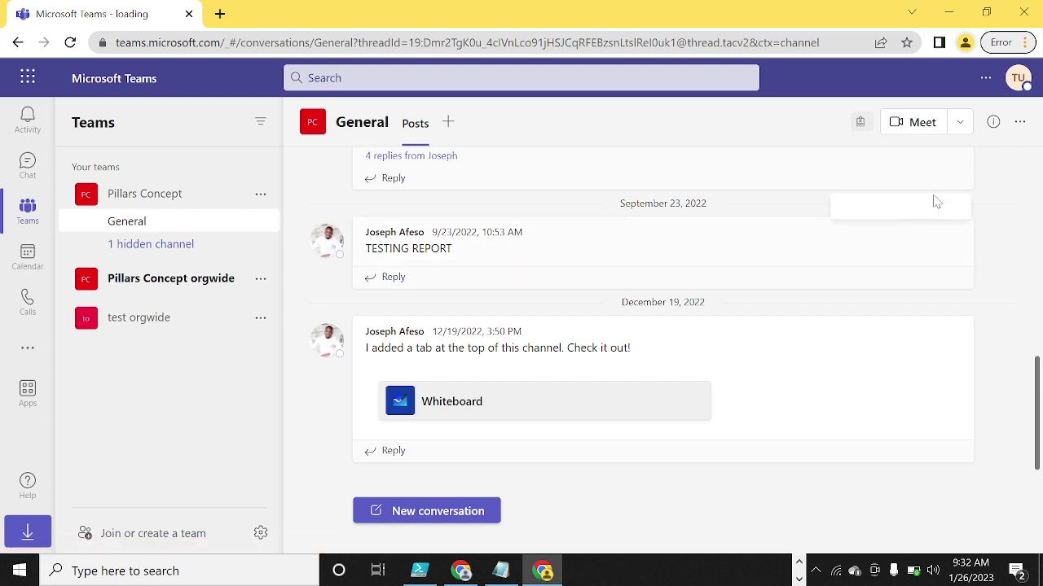
click(1016, 81)
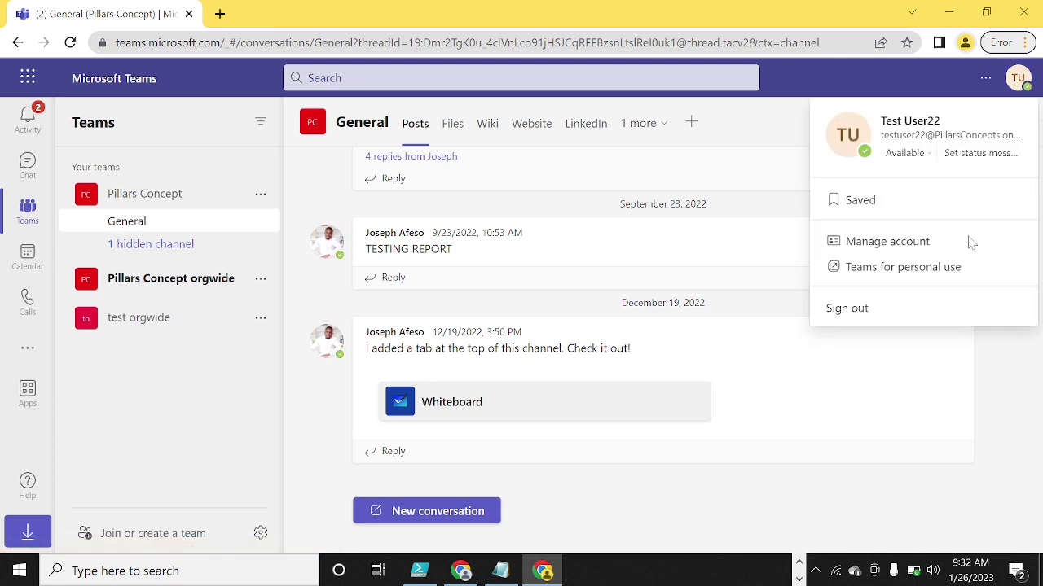
click(501, 572)
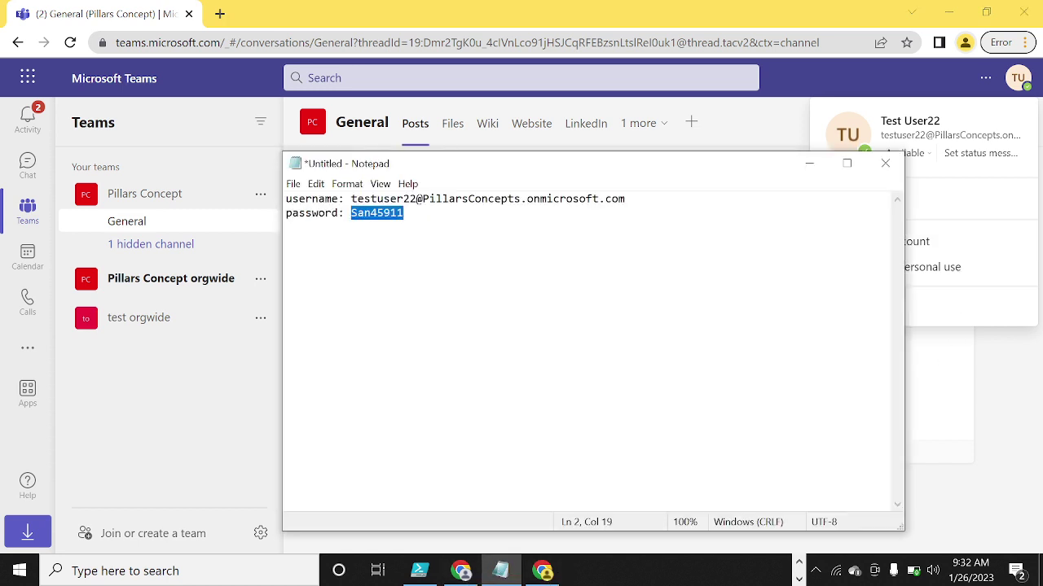
click(1006, 406)
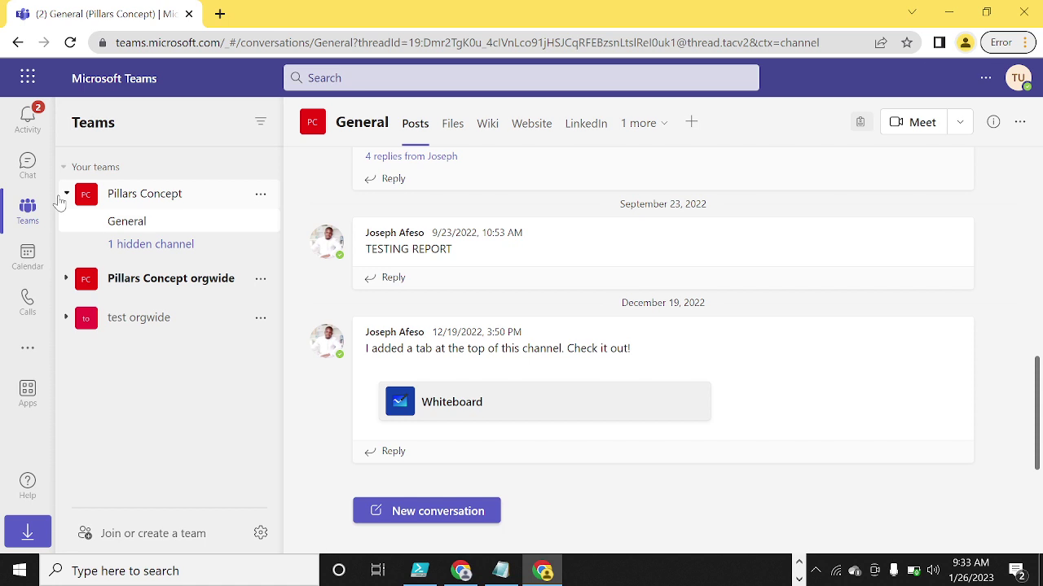
- Open the Teams Calendar and start a new meeting
click(30, 258)
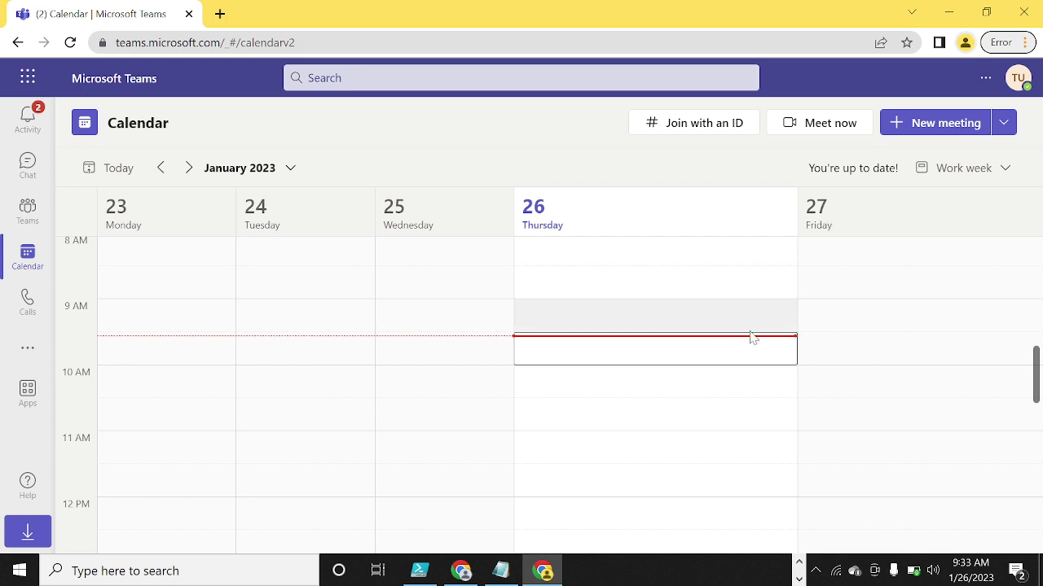
click(923, 124)
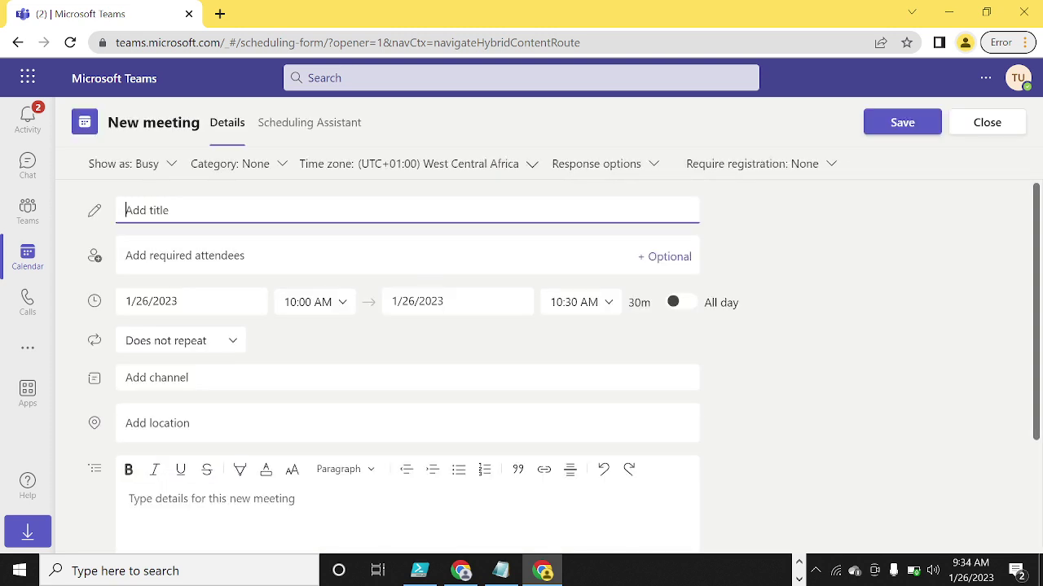
- Title the meeting 'First meeting in teams'
text(Fi)
text(rst tim)
text(ng in teams)
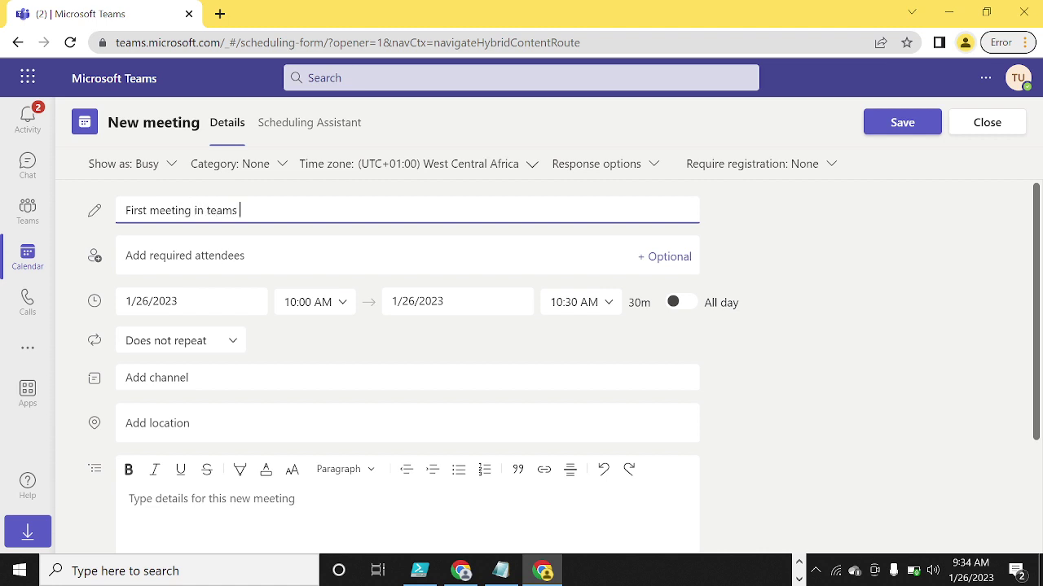
click(185, 255)
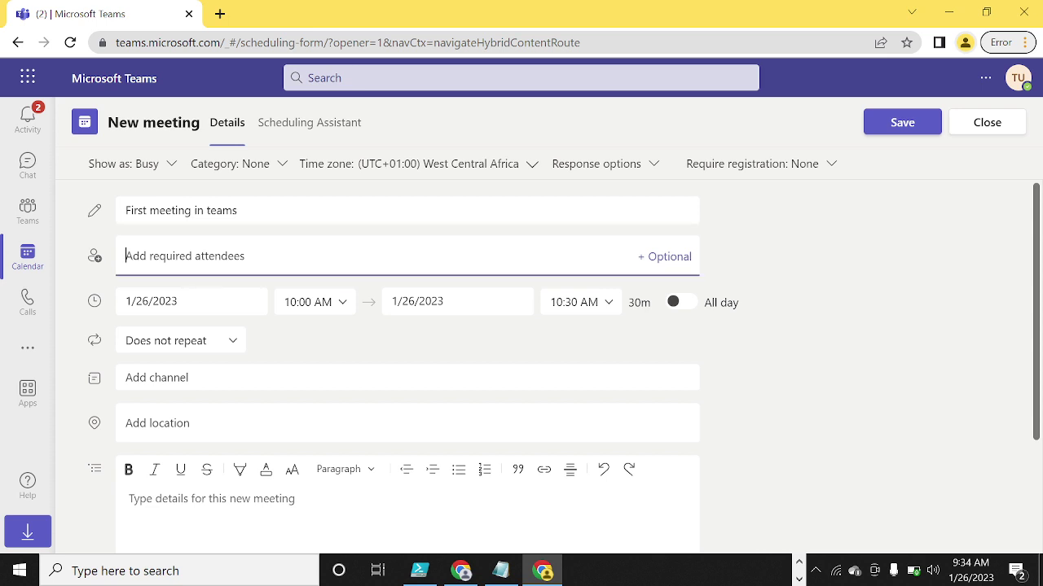
- Add the admin contact and two test accounts as required attendees
text(admin)
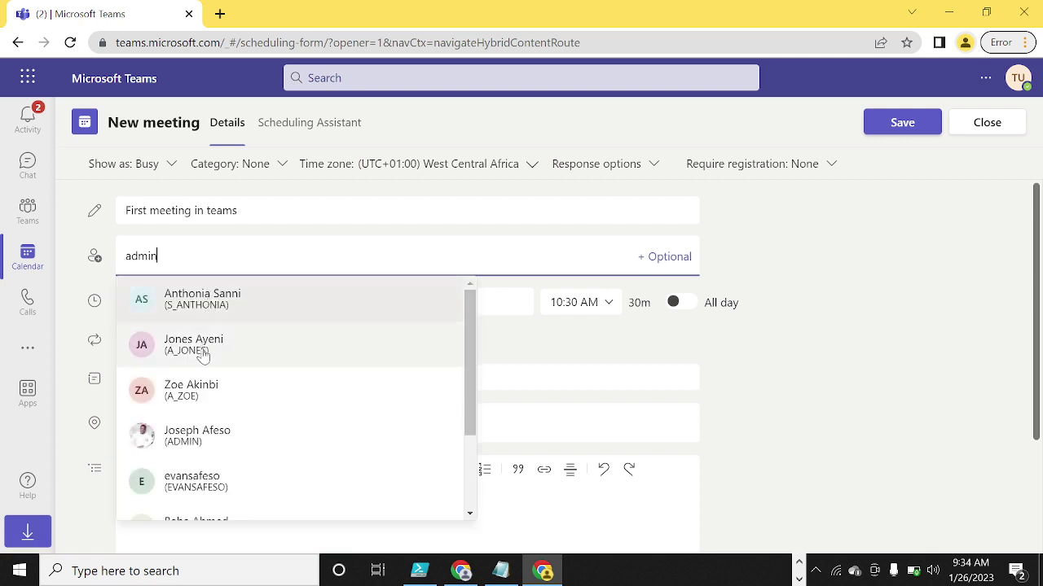
click(208, 438)
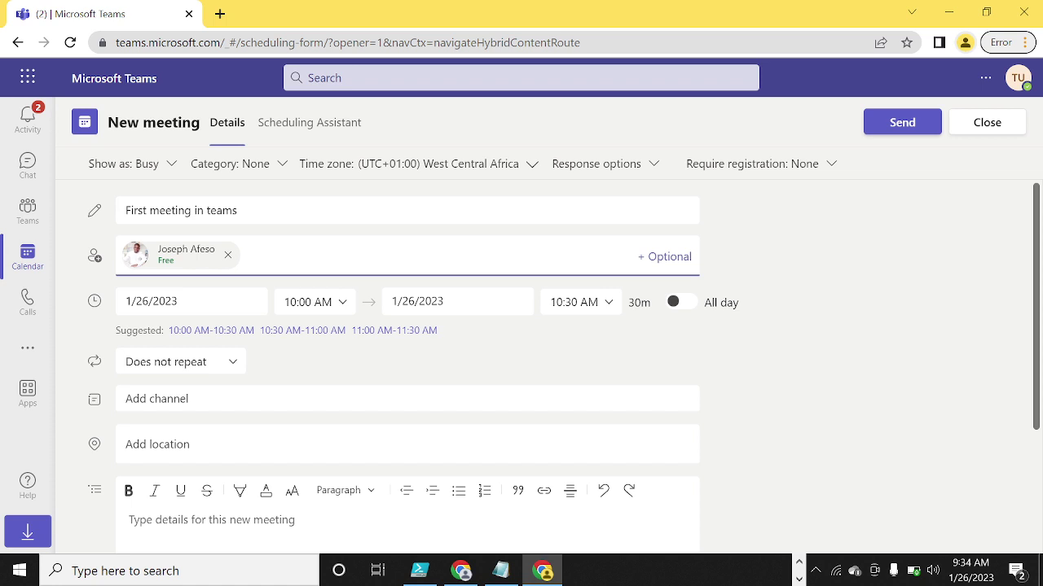
text(test)
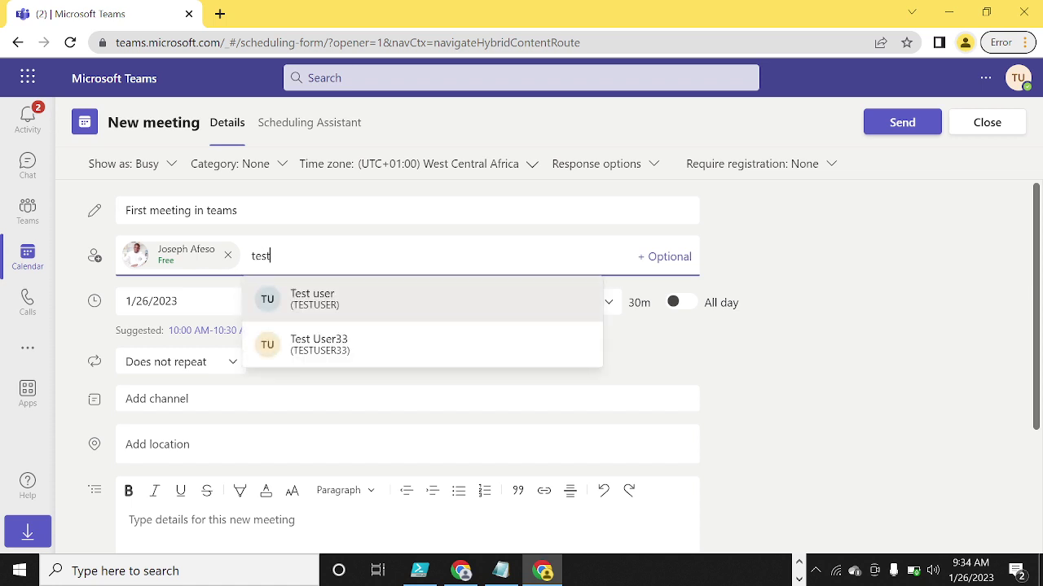
click(323, 346)
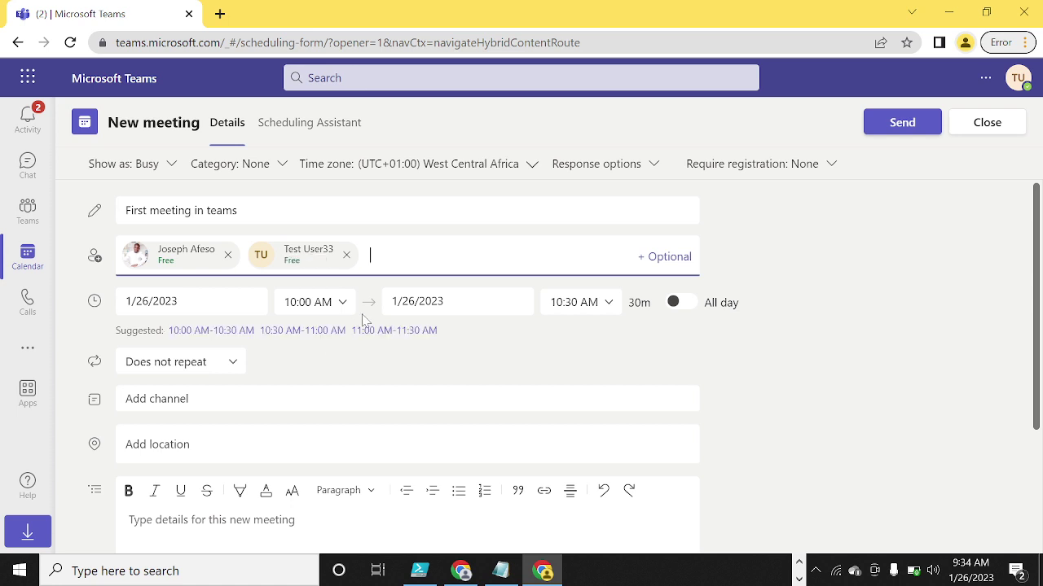
text(test)
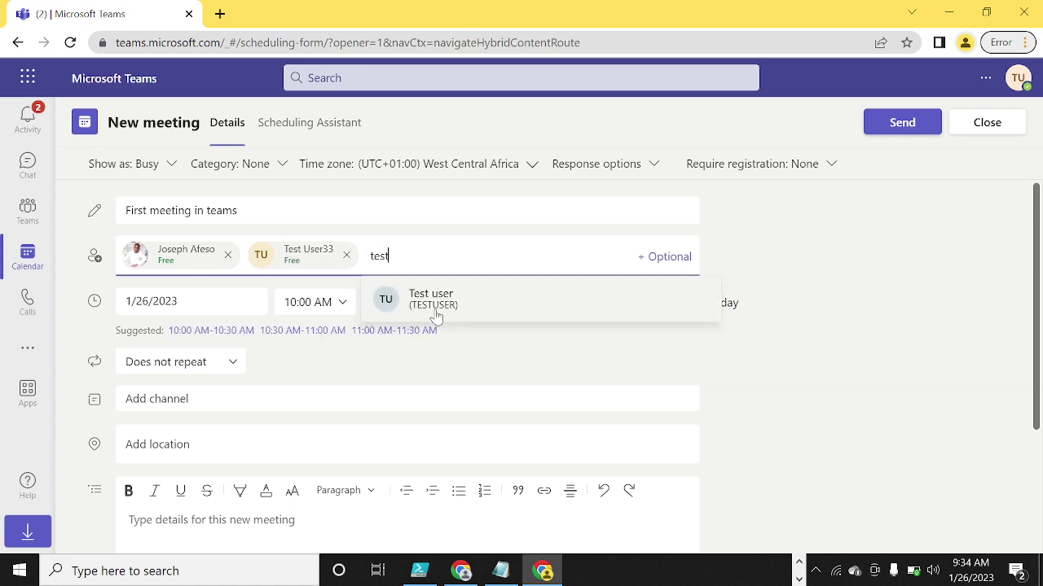
click(436, 316)
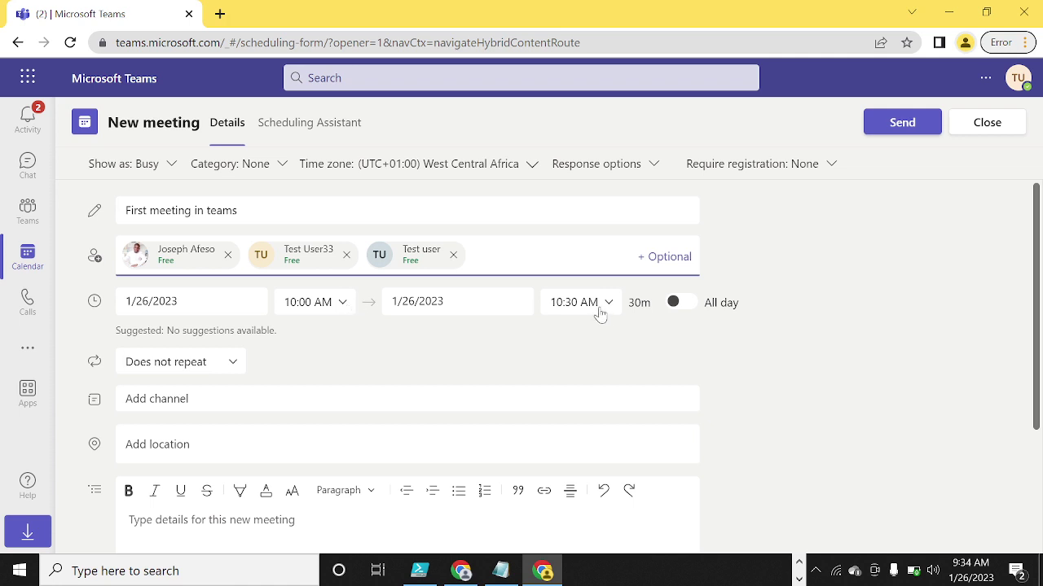
- Change the meeting time to 10:30–11:30 AM, a one-hour slot
click(341, 307)
click(343, 306)
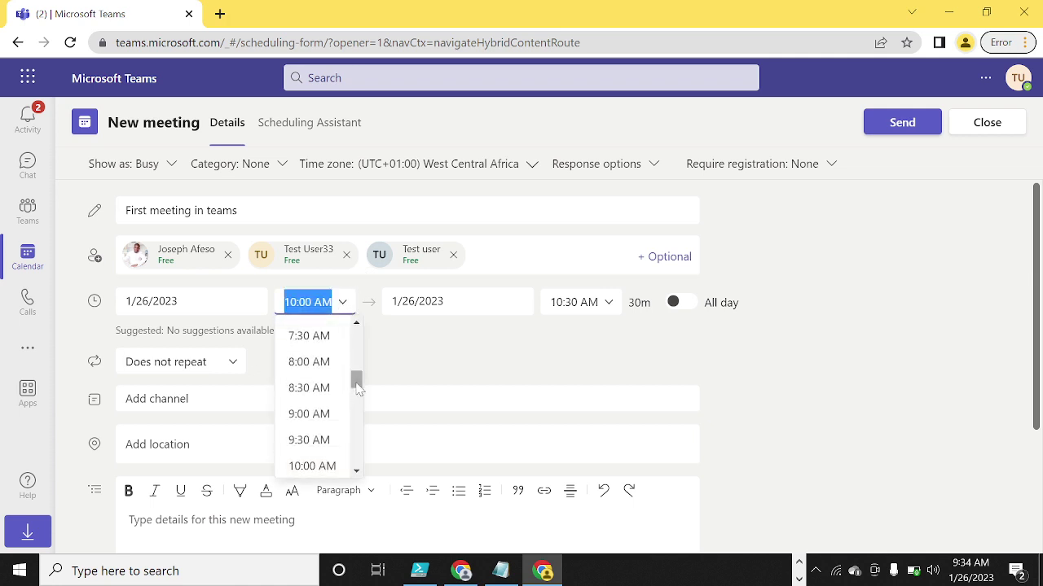
scroll(356, 394, down, 2)
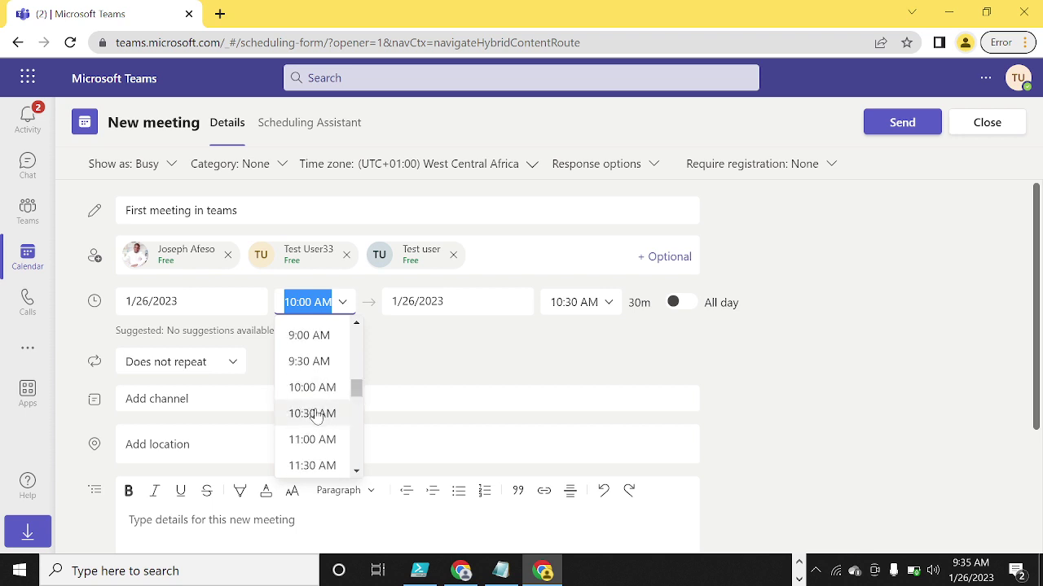
click(316, 414)
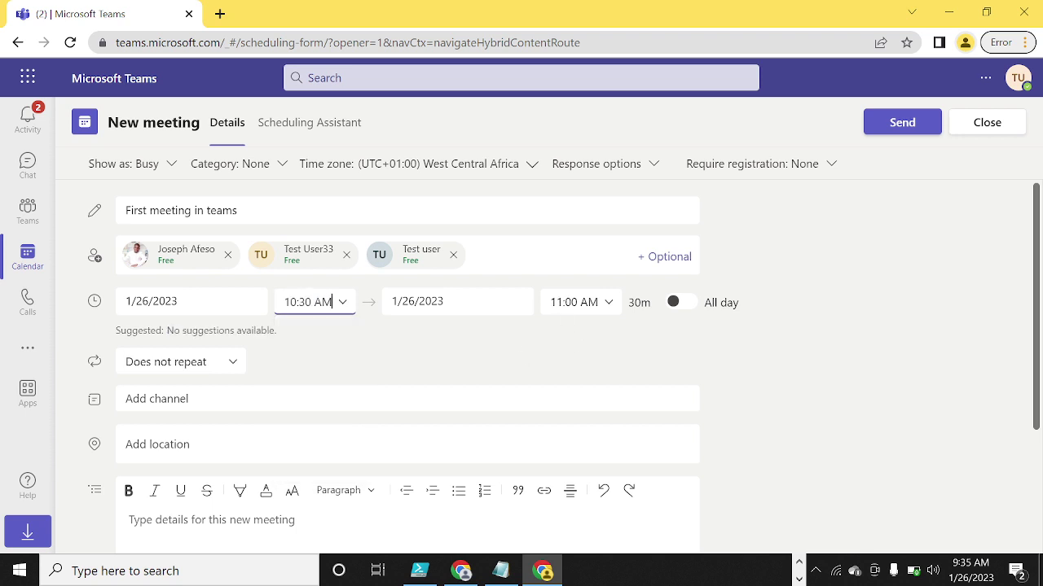
click(609, 303)
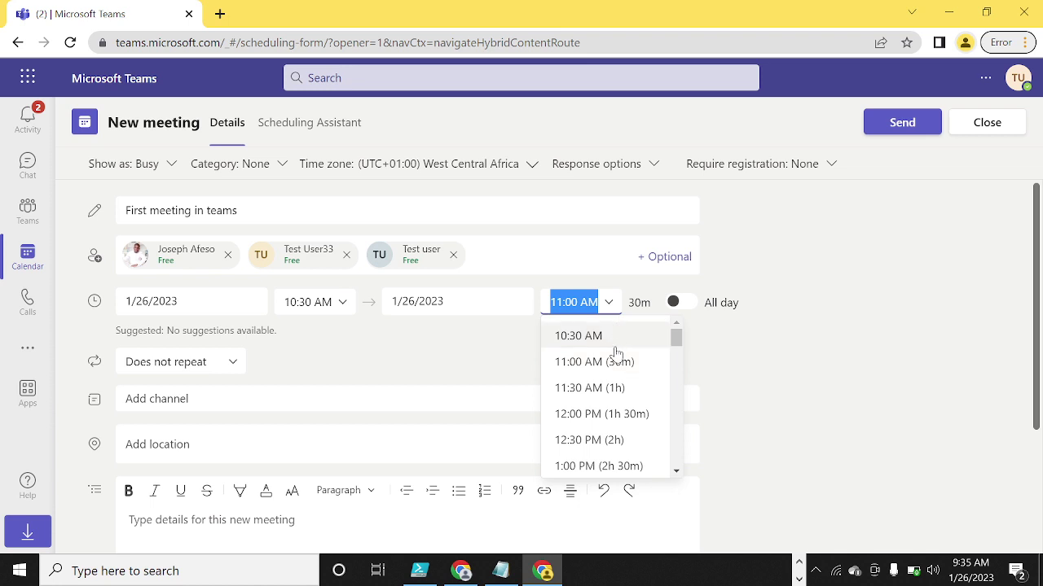
click(623, 391)
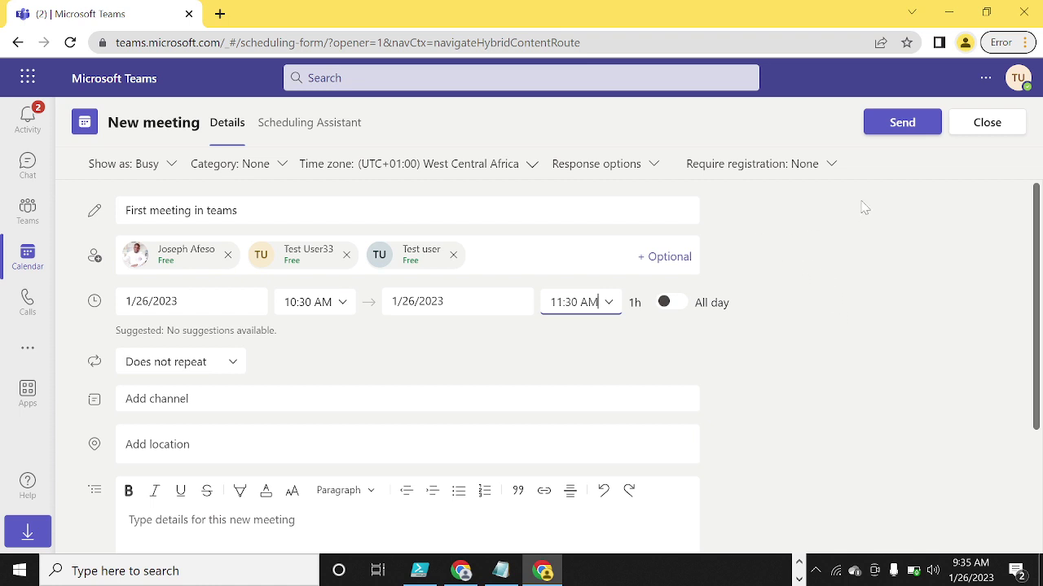
- Send the 'First meeting in teams' invitation to its attendees
click(897, 130)
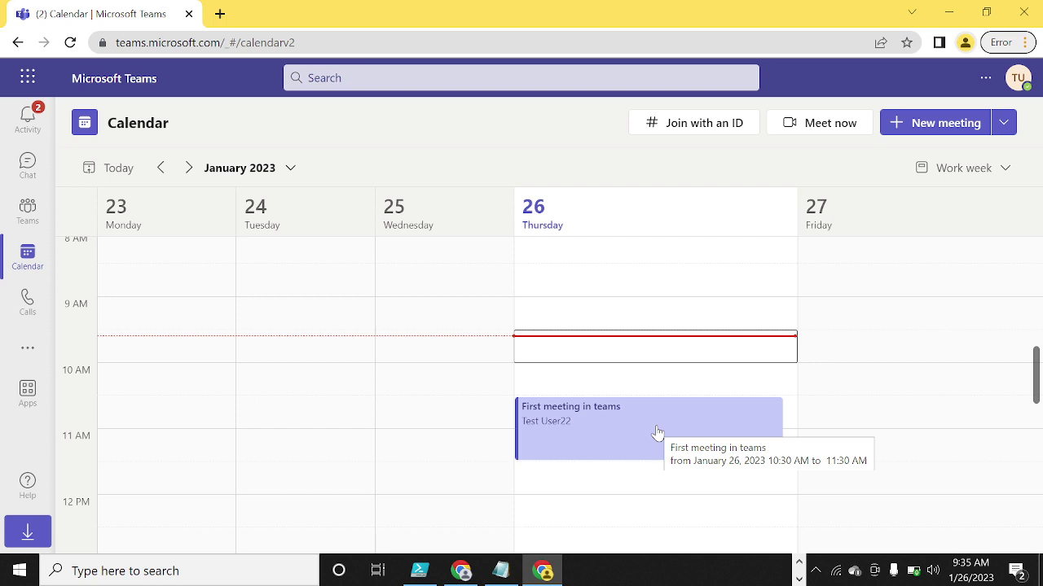
click(799, 578)
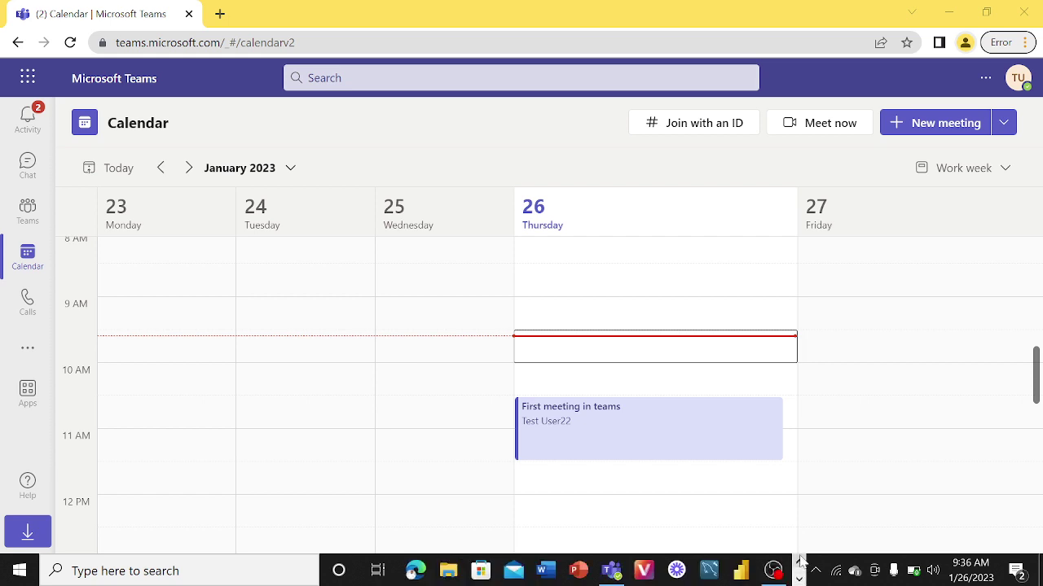
click(611, 570)
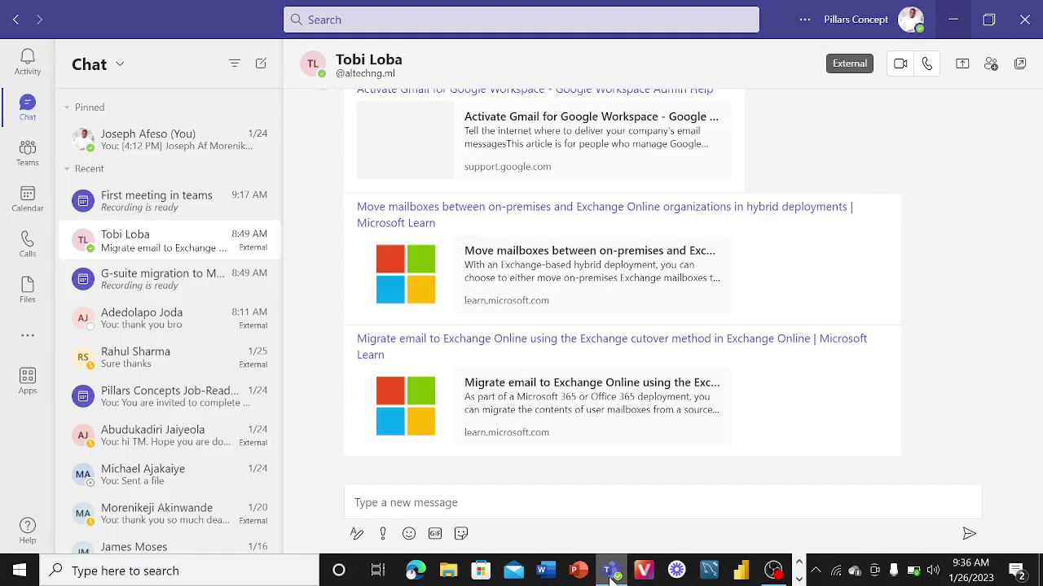
click(910, 23)
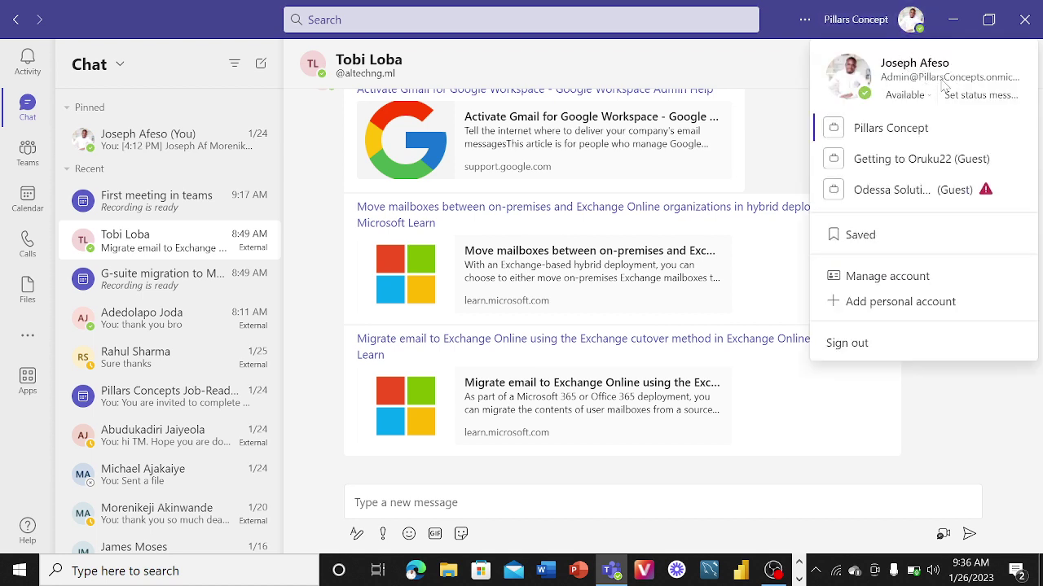
click(776, 132)
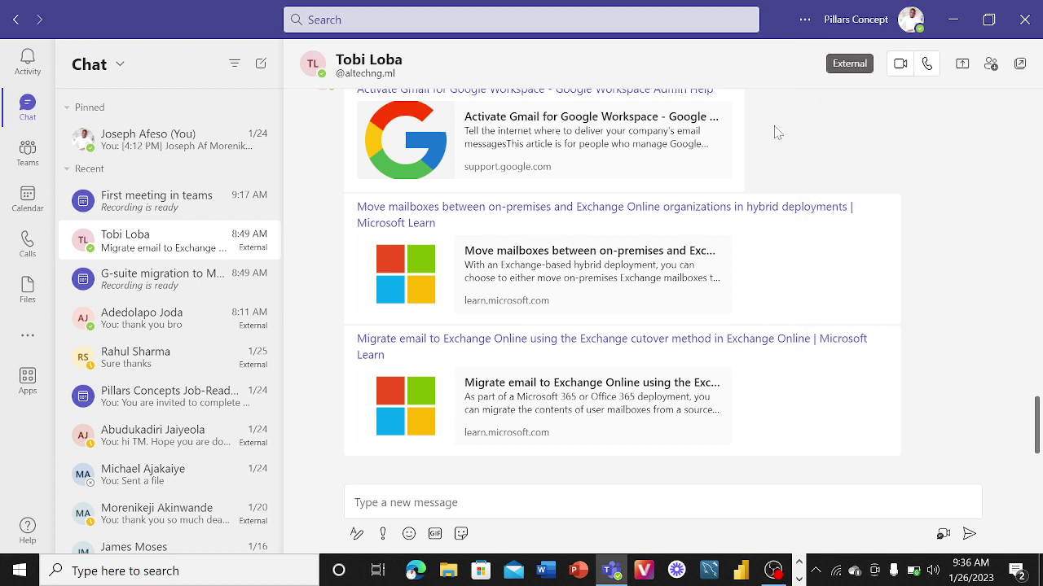
click(27, 198)
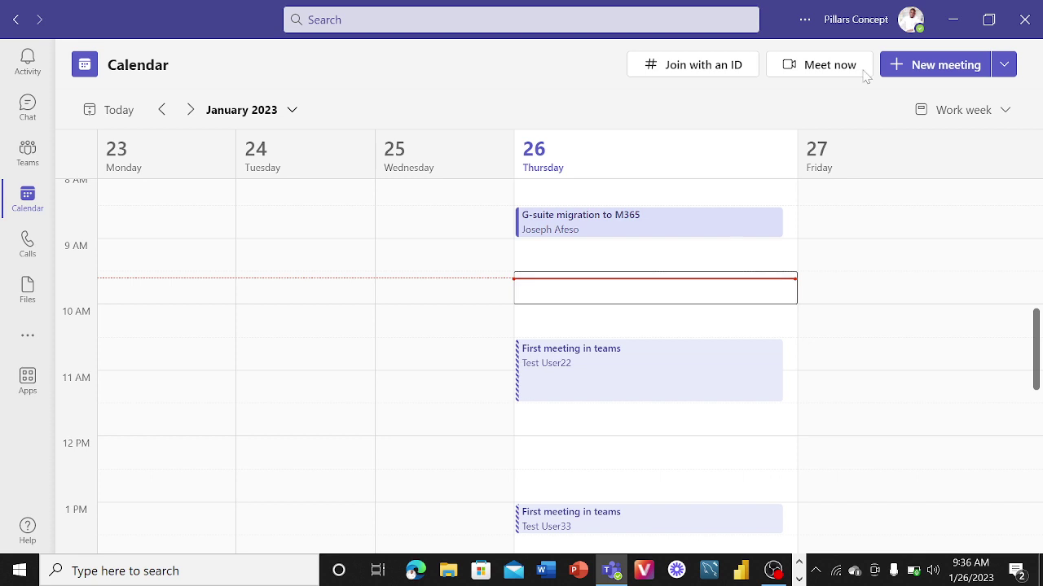
click(951, 19)
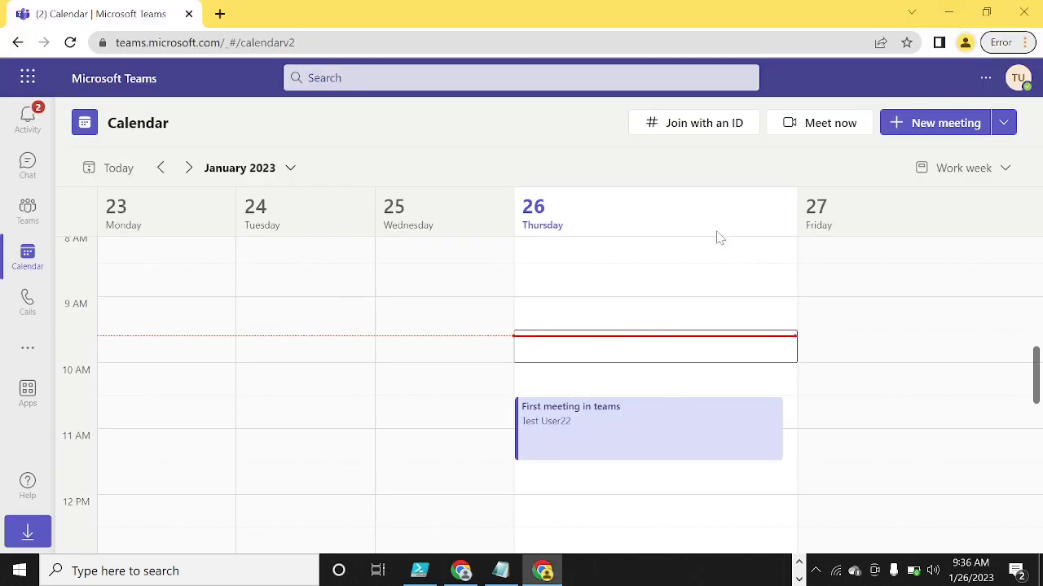
- Join 'First meeting in teams' without camera or mic access, with the microphone off
click(605, 436)
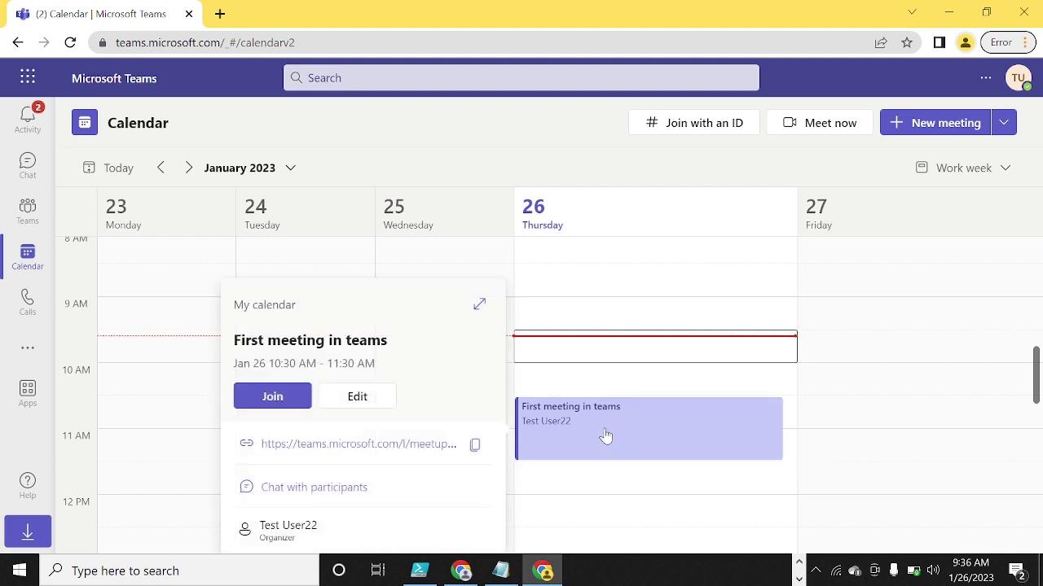
click(273, 397)
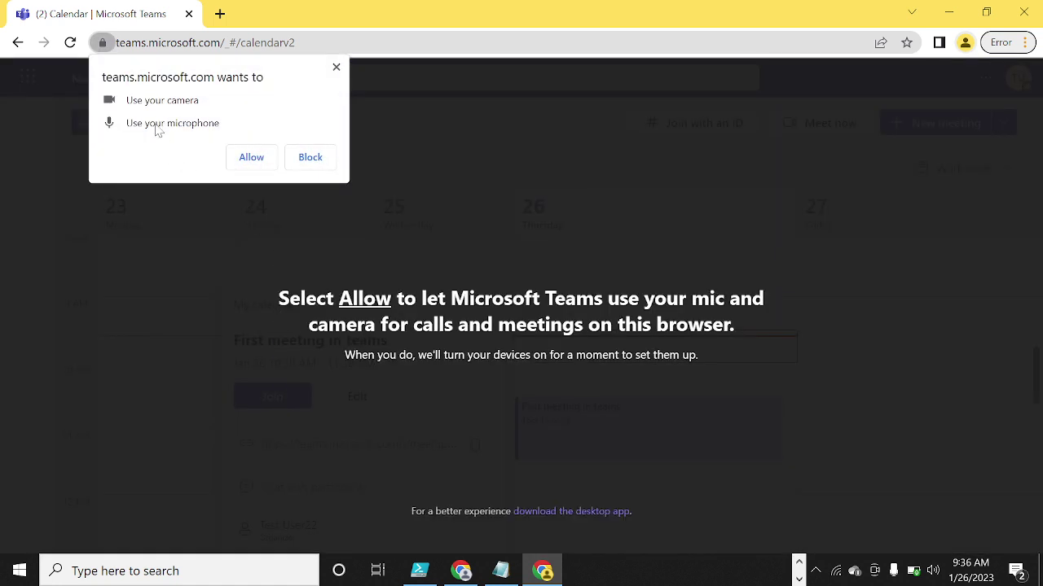
click(250, 158)
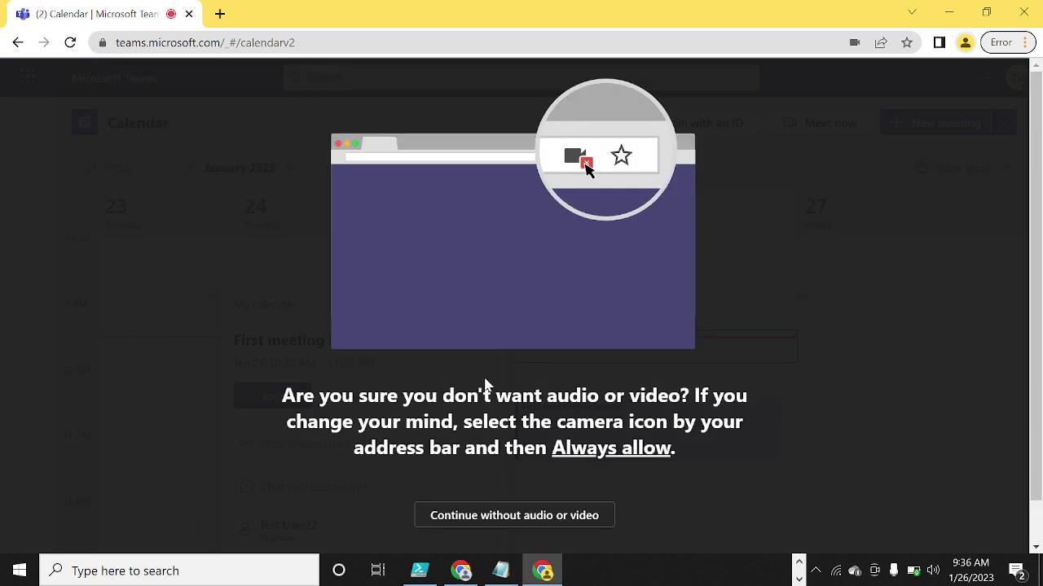
click(516, 515)
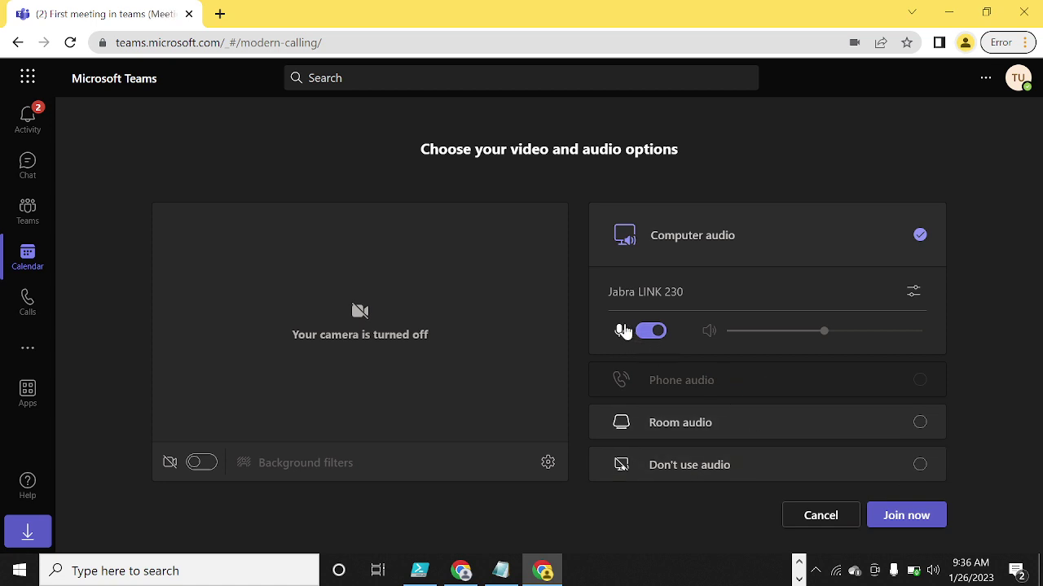
click(622, 332)
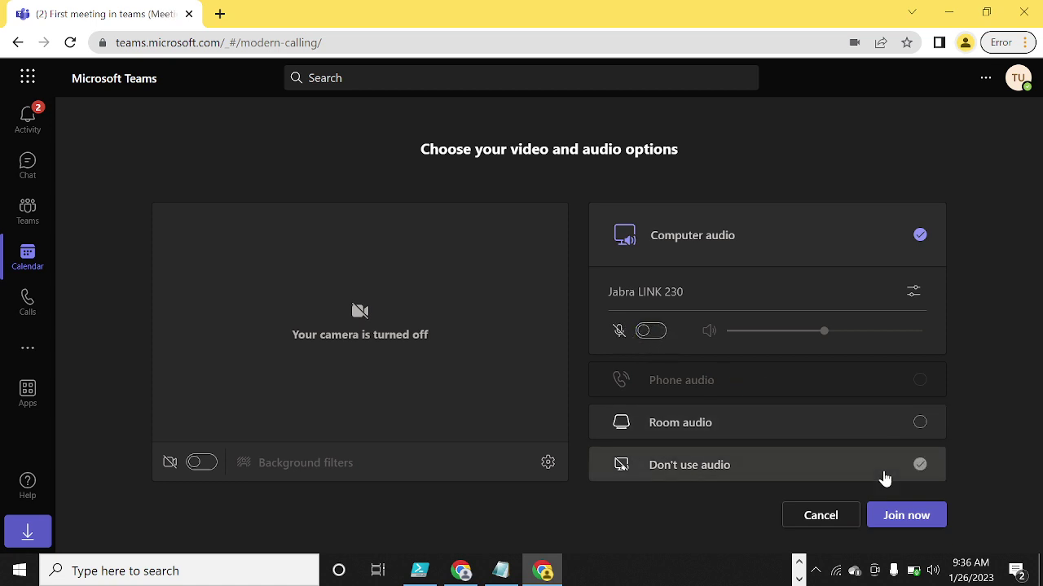
click(906, 517)
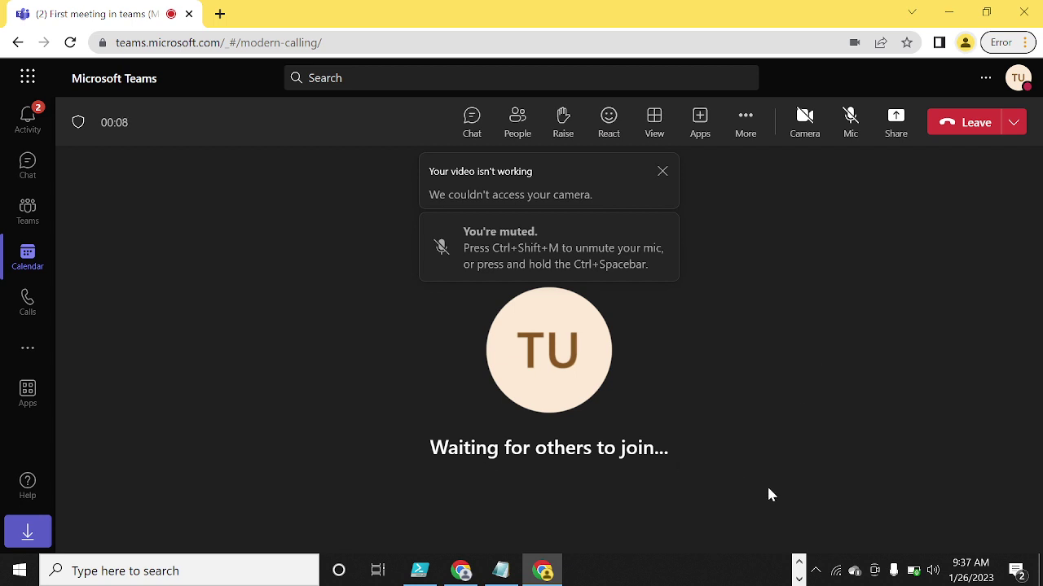
click(799, 579)
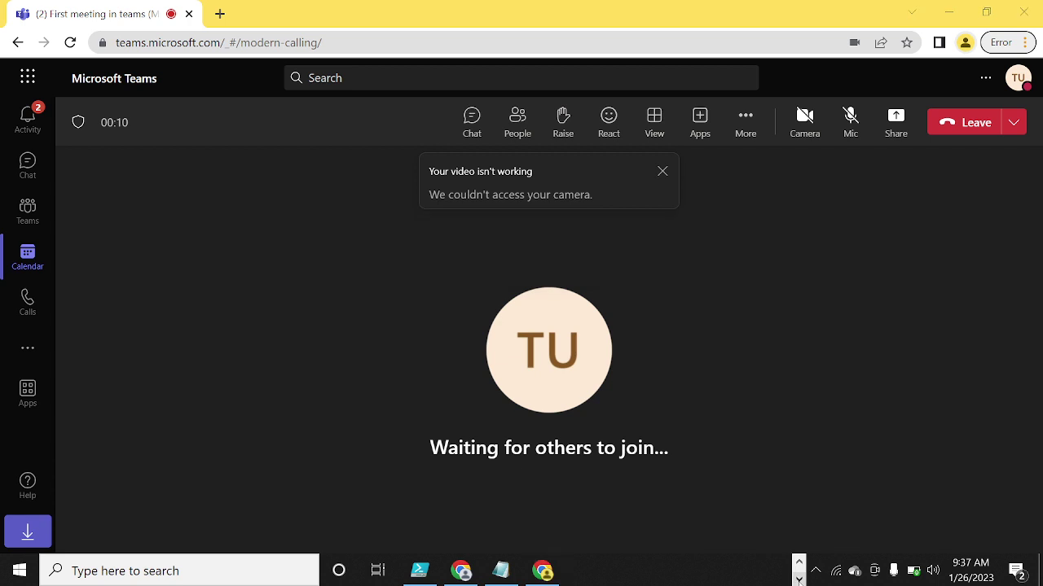
click(799, 562)
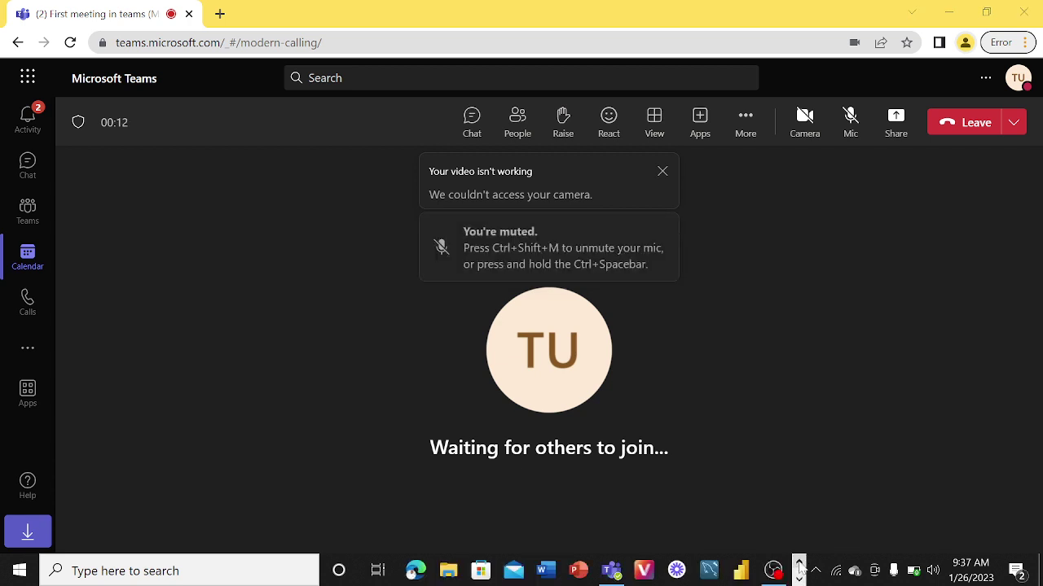
click(611, 571)
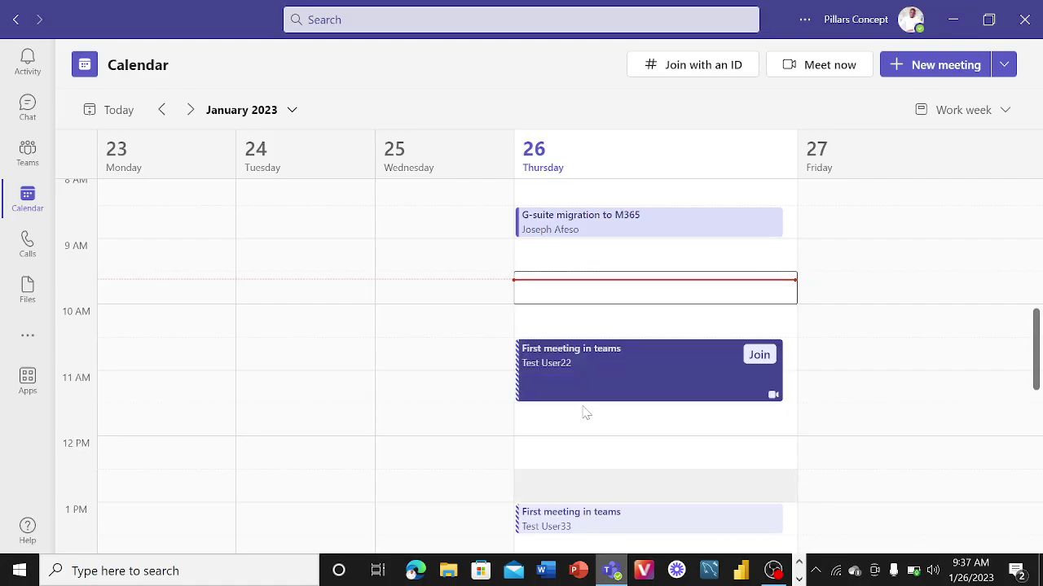
click(28, 105)
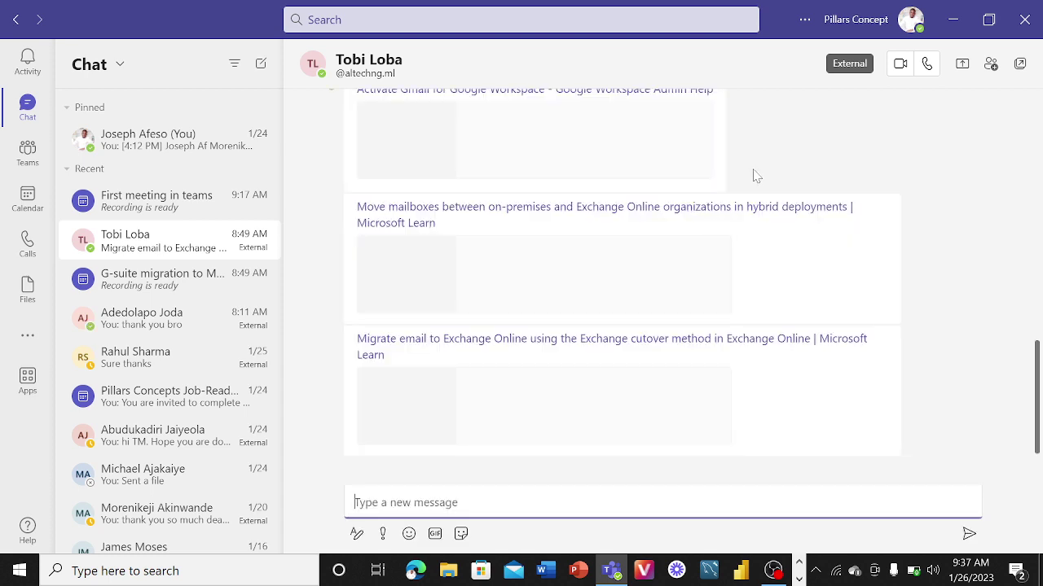
click(956, 26)
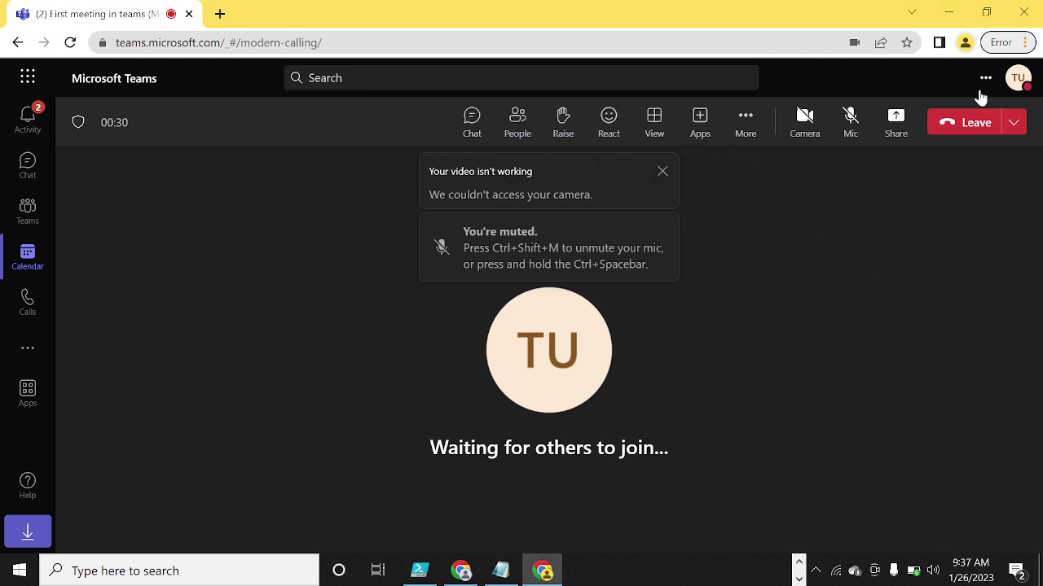
- From the People list, call the invited admin attendee into the meeting, then minimize Chrome
click(1010, 86)
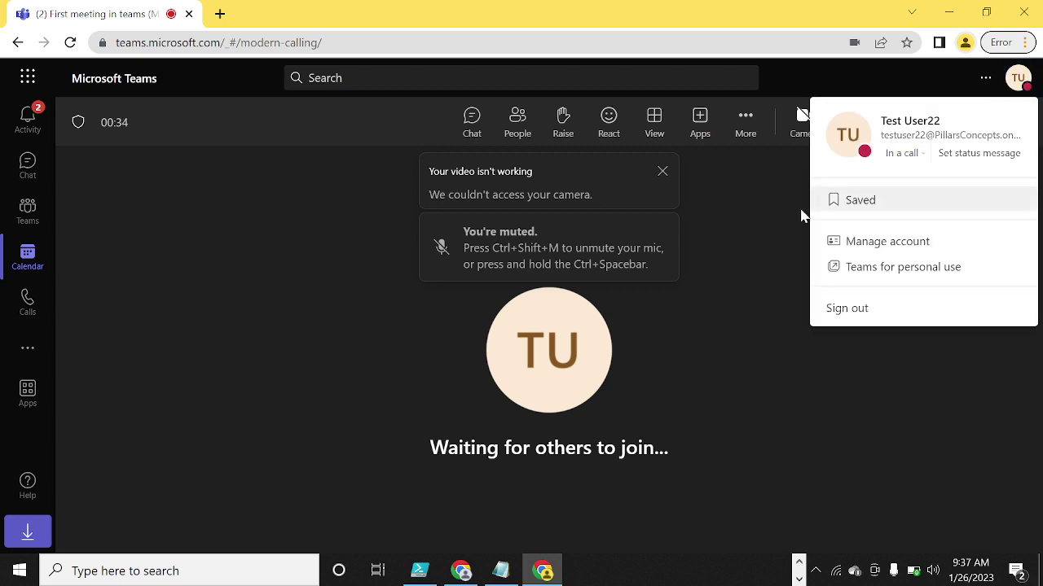
click(518, 126)
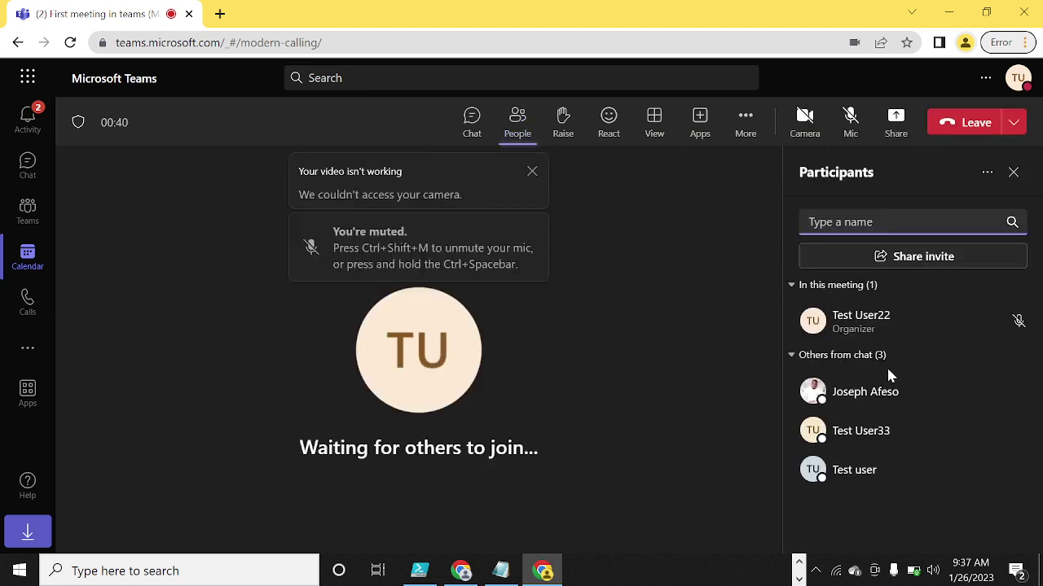
mouse_move(913, 422)
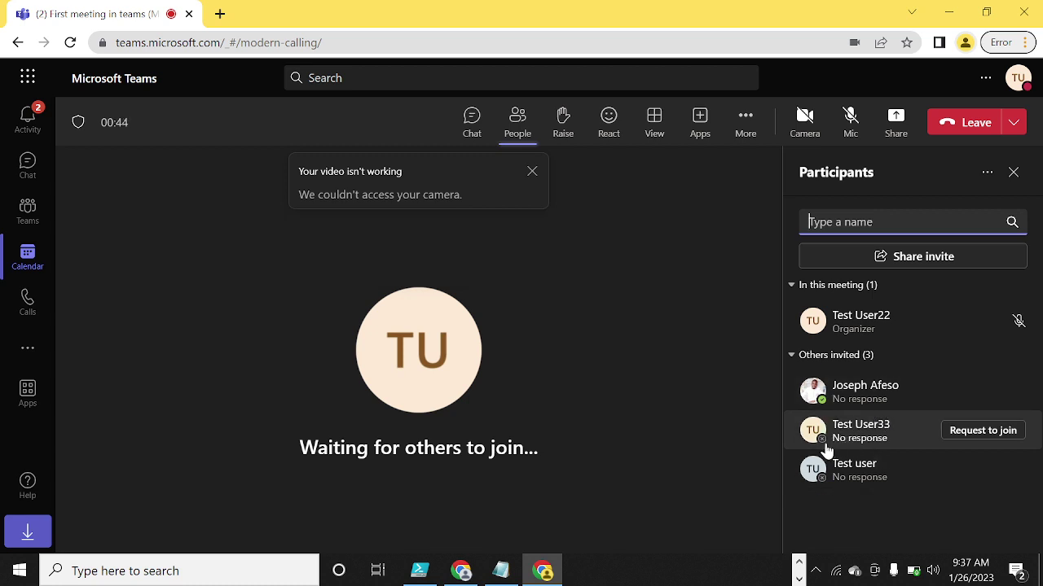
mouse_move(826, 445)
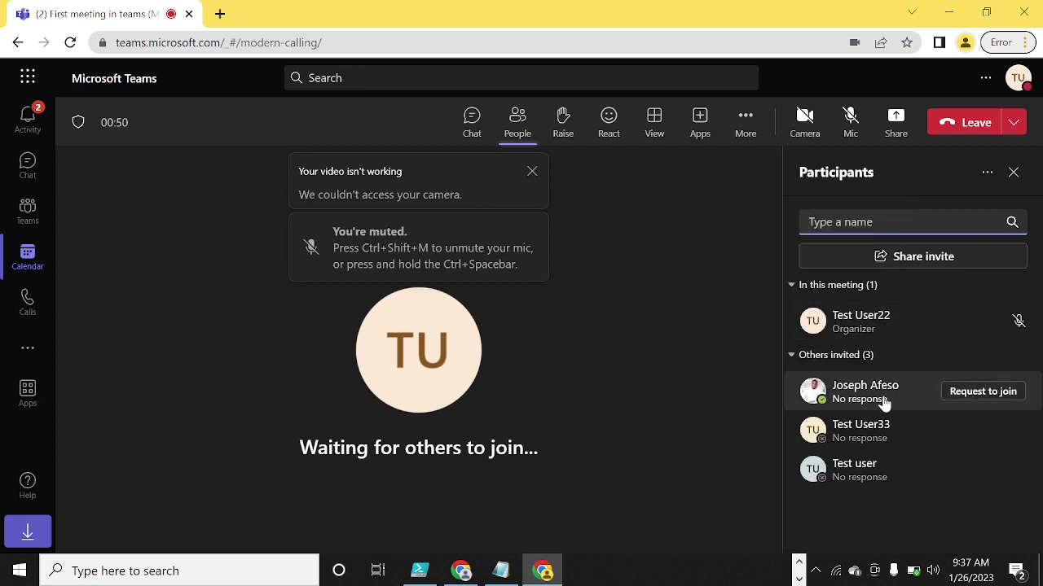
click(966, 392)
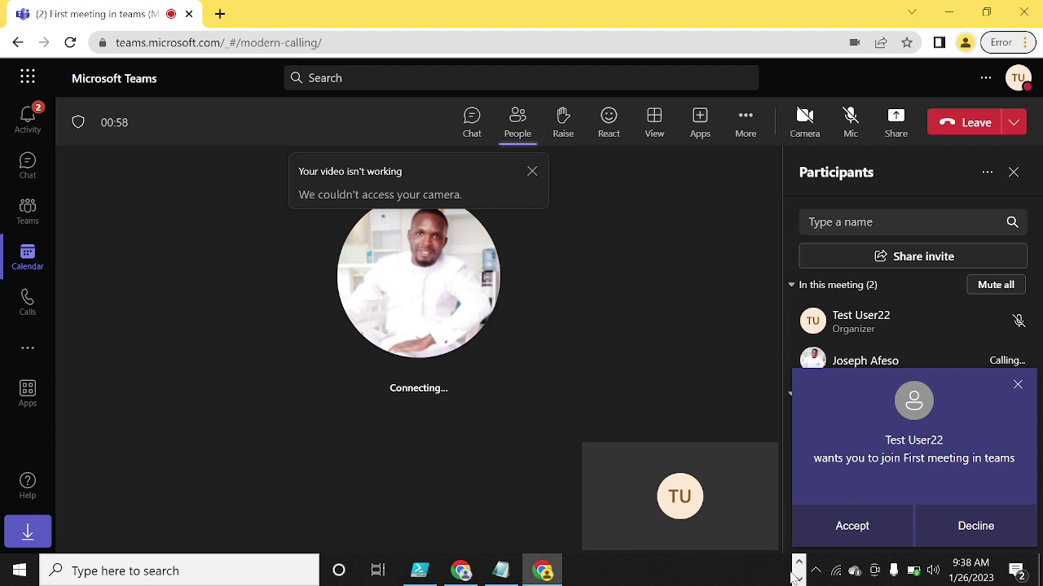
click(949, 15)
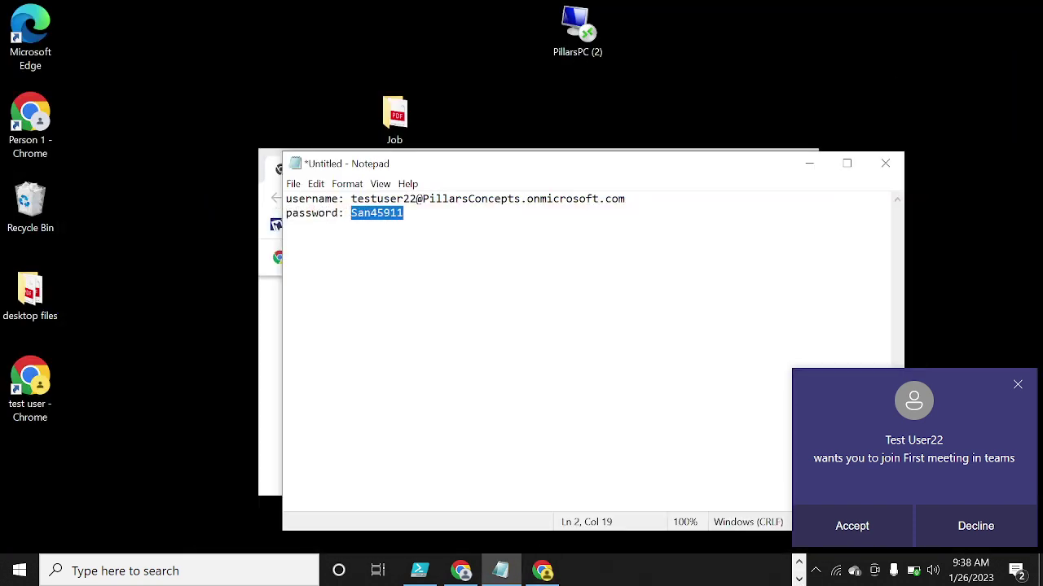
- Restore the Teams desktop app from the taskbar and show its January 2023 work-week calendar
click(798, 579)
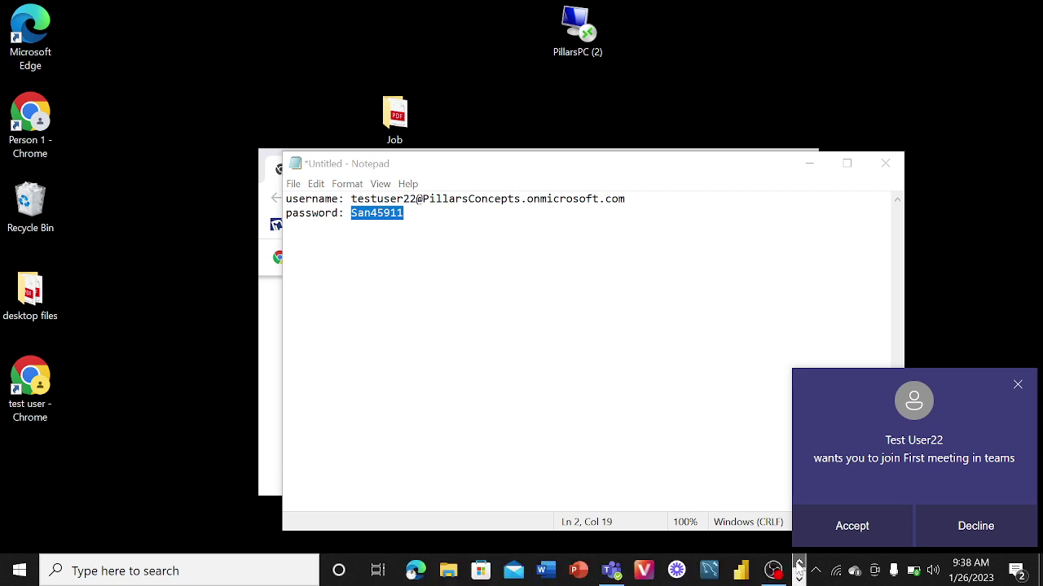
click(610, 570)
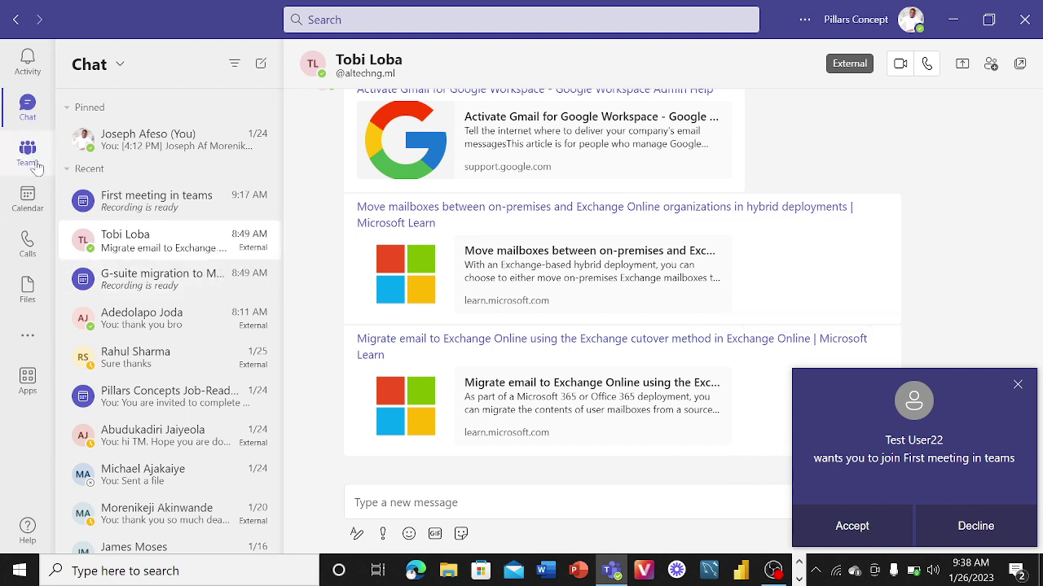
click(29, 198)
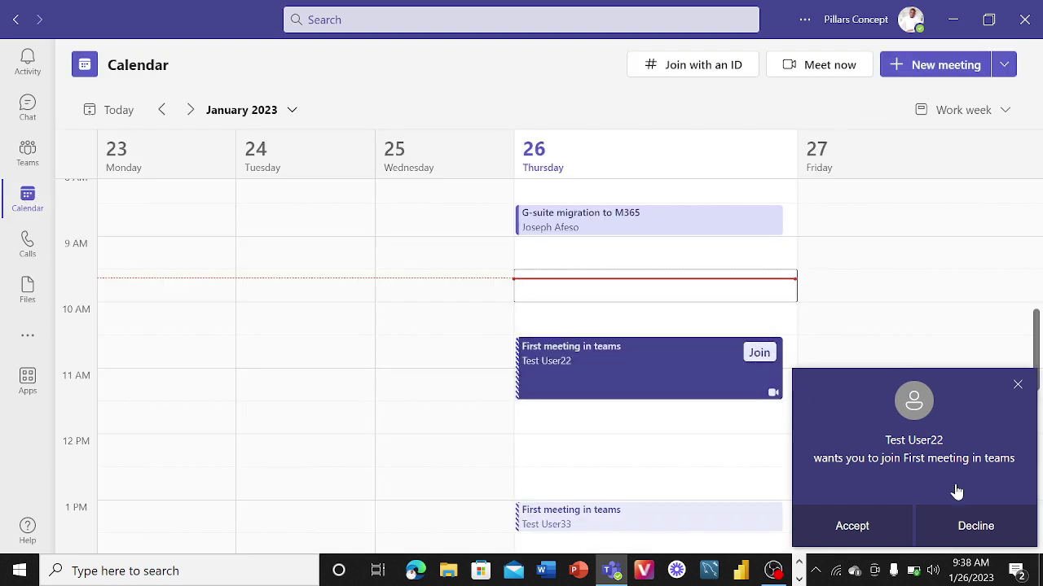
- Accept the join request and enter First meeting in teams with the microphone off
click(876, 530)
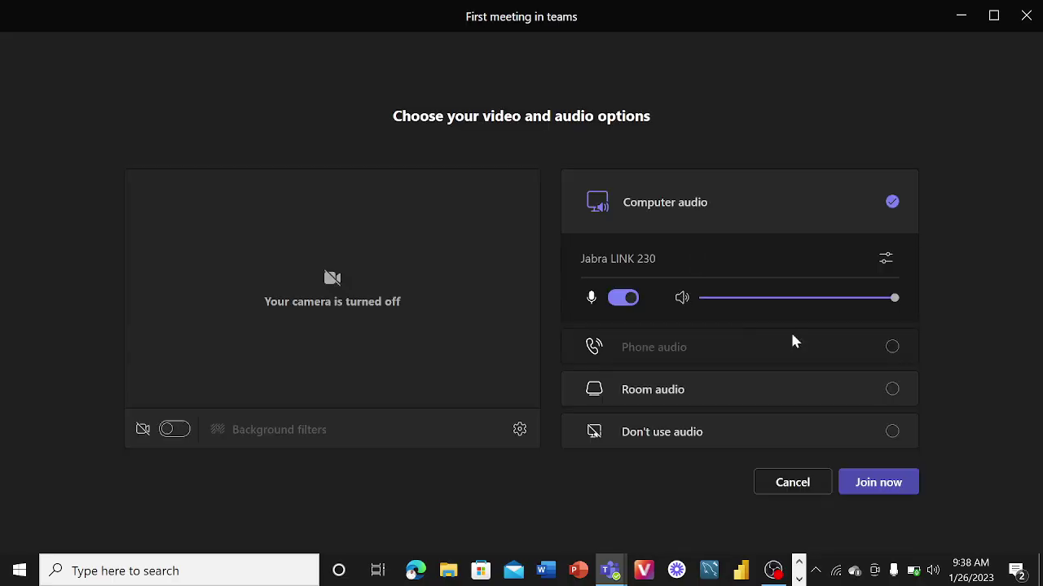
click(593, 300)
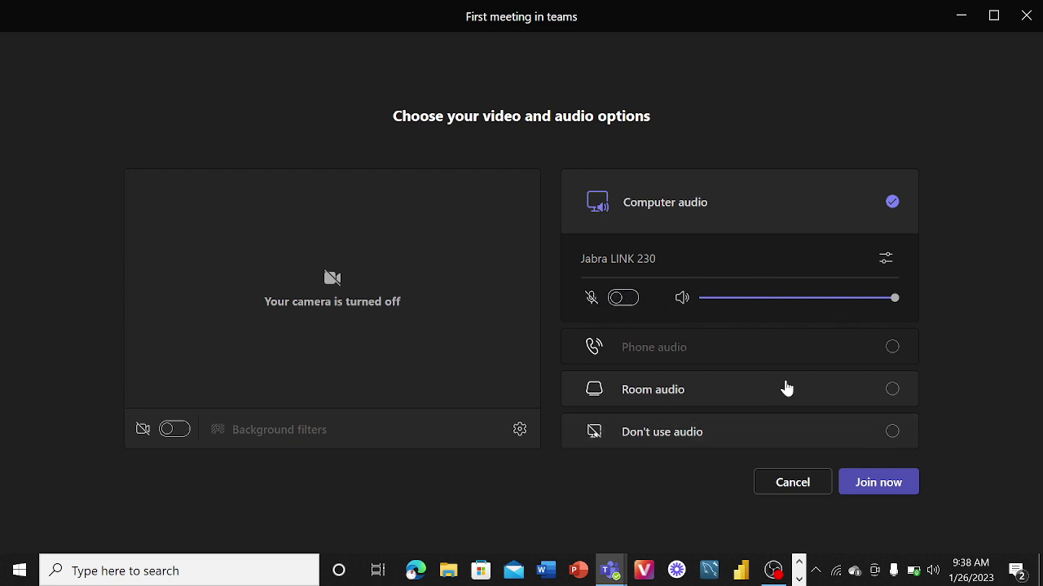
click(884, 487)
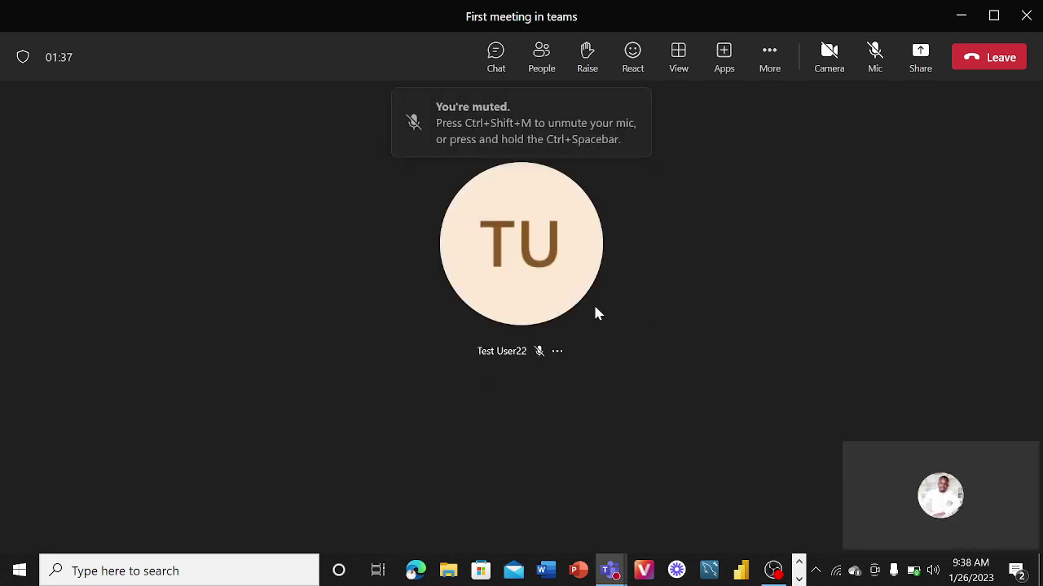
- Show the meeting's participant list, then minimize both the meeting window and Teams desktop
click(543, 65)
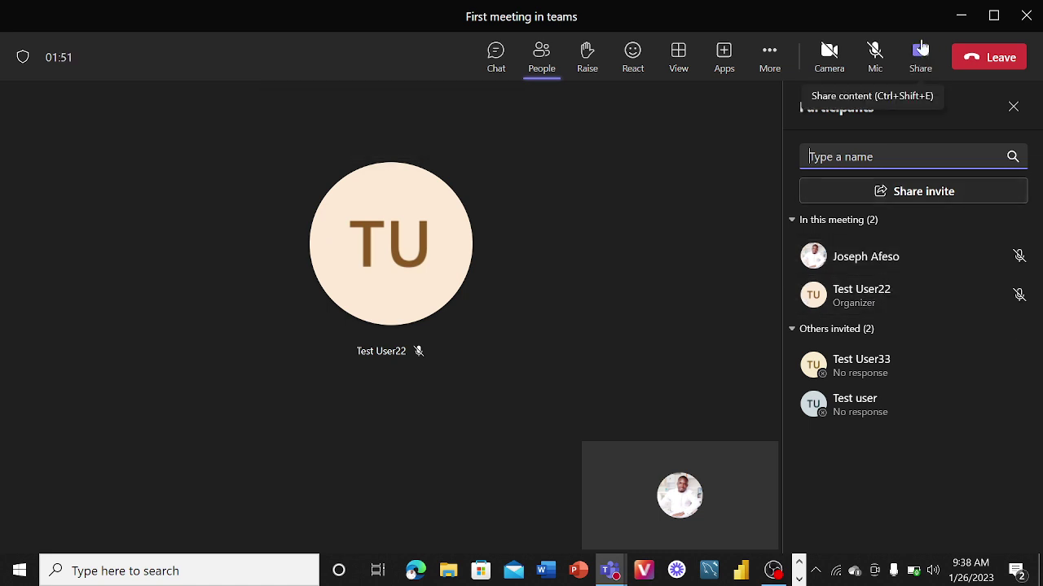
click(959, 18)
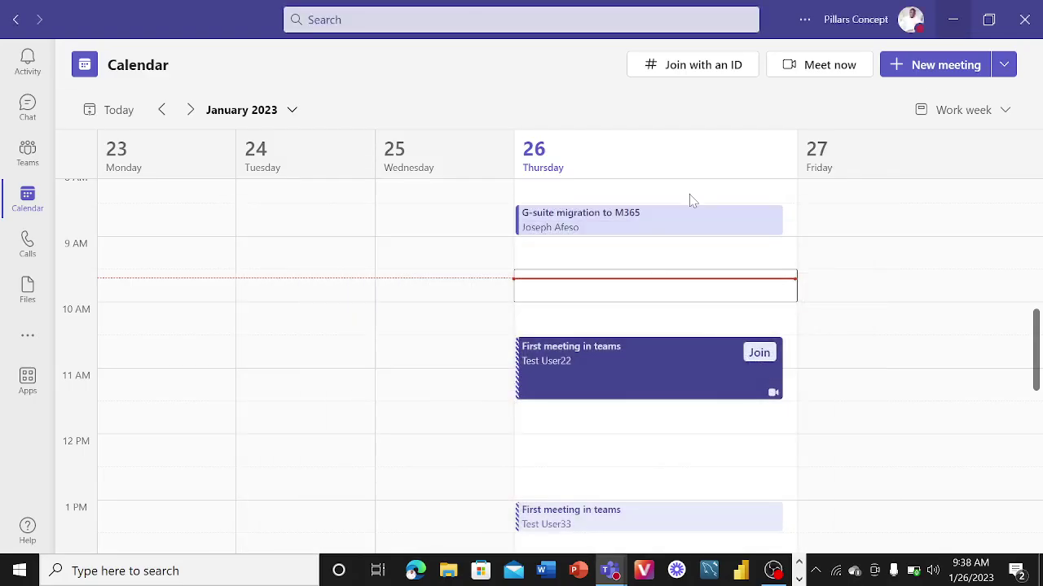
click(956, 20)
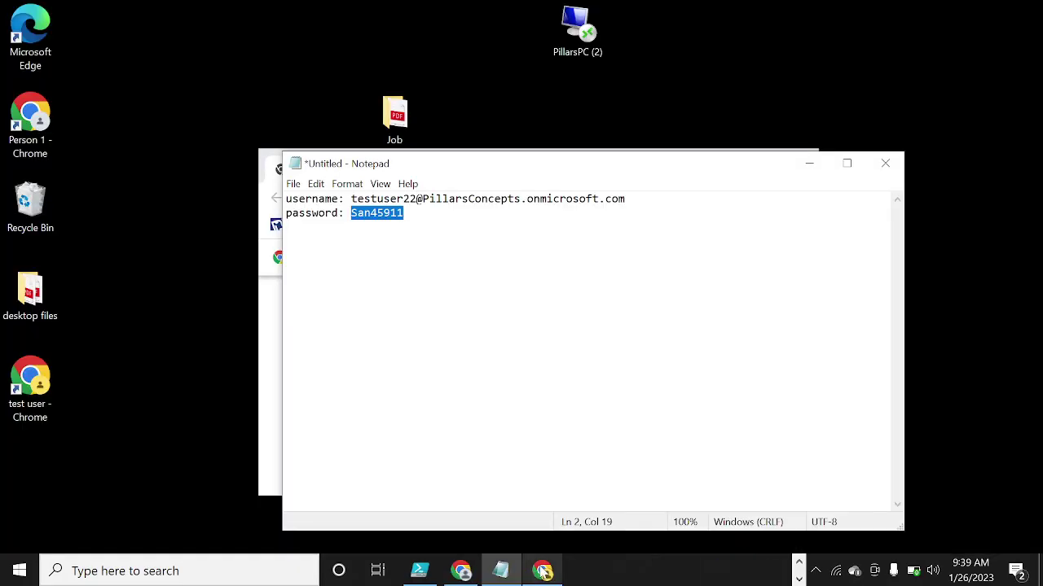
click(542, 571)
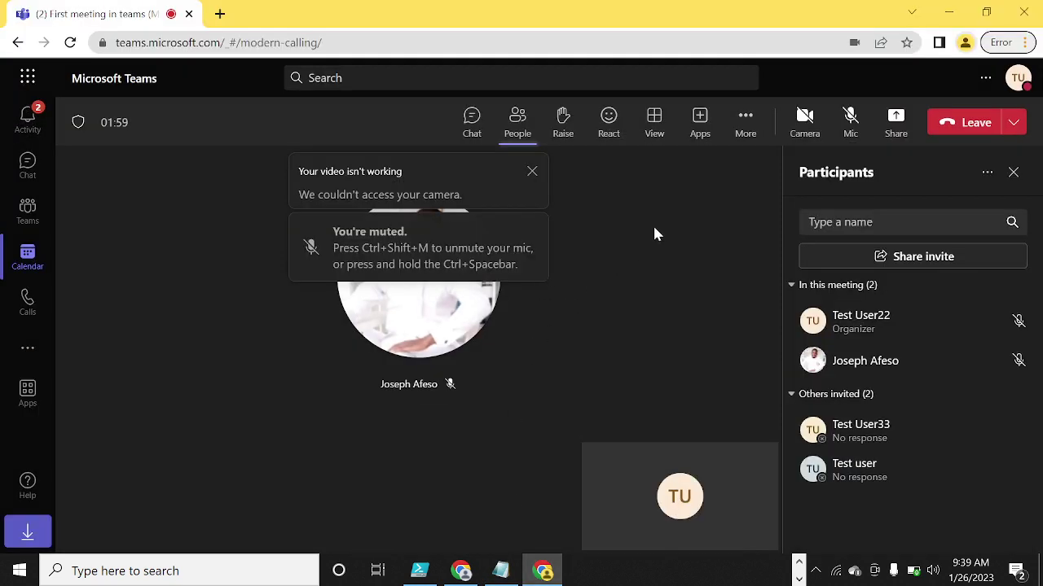
click(531, 172)
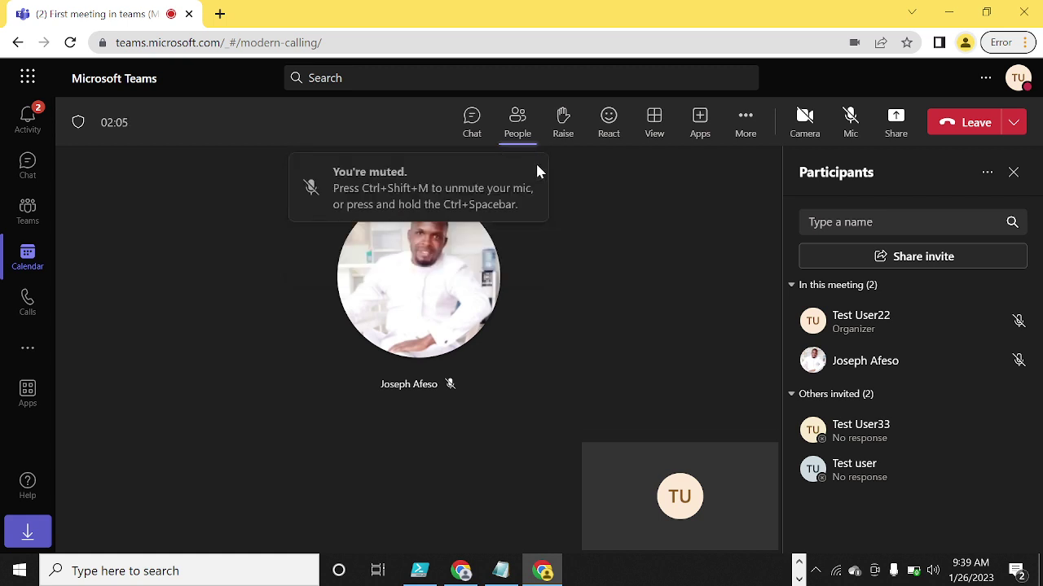
click(850, 119)
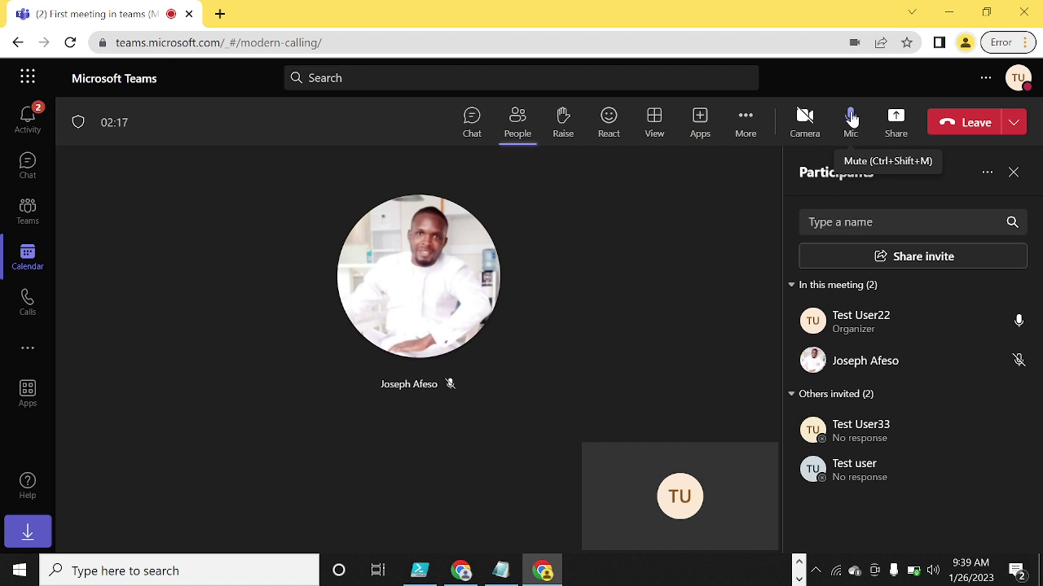
click(851, 119)
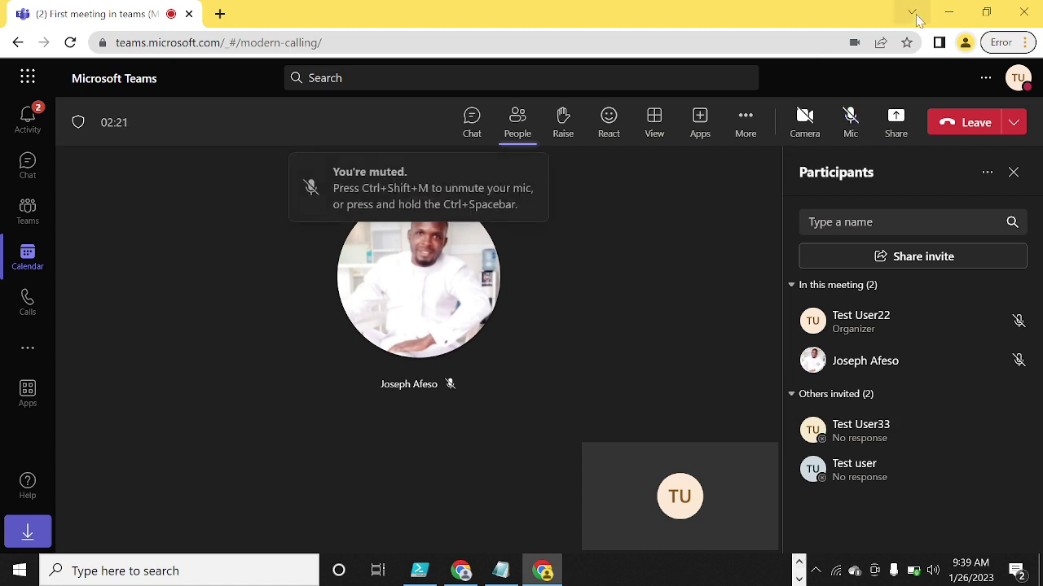
click(948, 12)
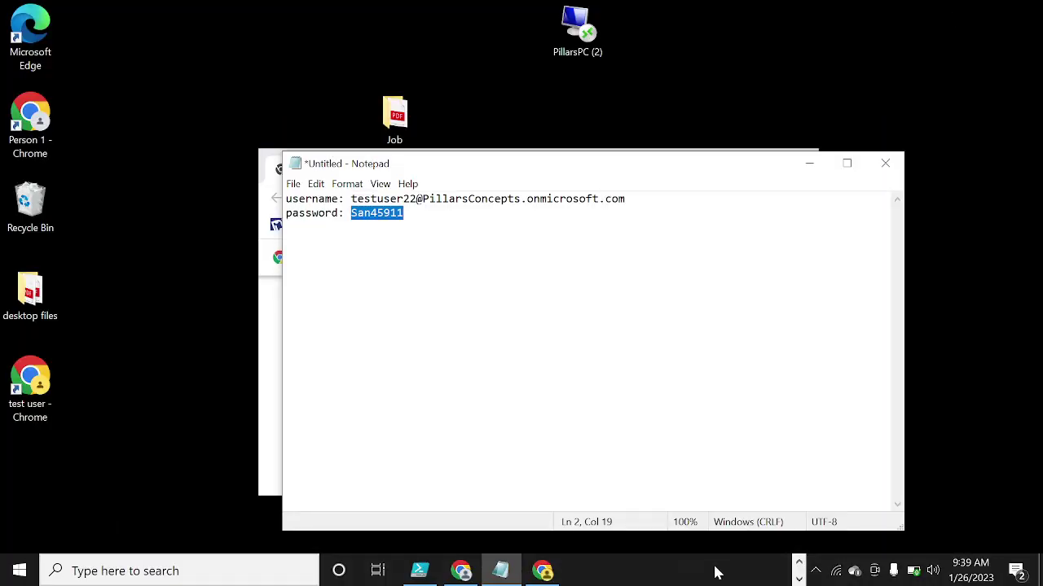
- Briefly unmute and re-mute the desktop meeting's microphone, then bring the browser meeting forward
click(799, 564)
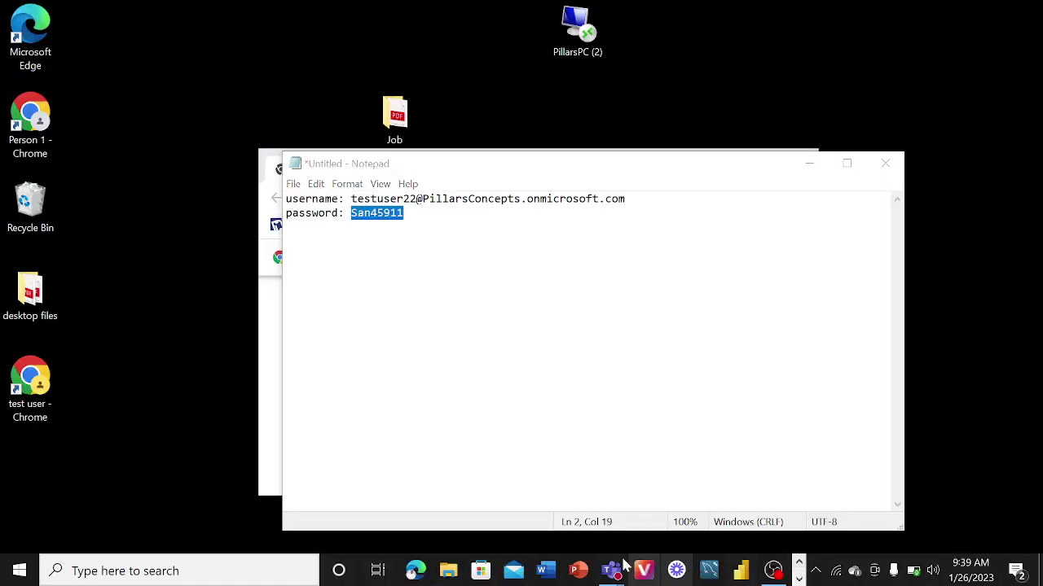
mouse_move(612, 568)
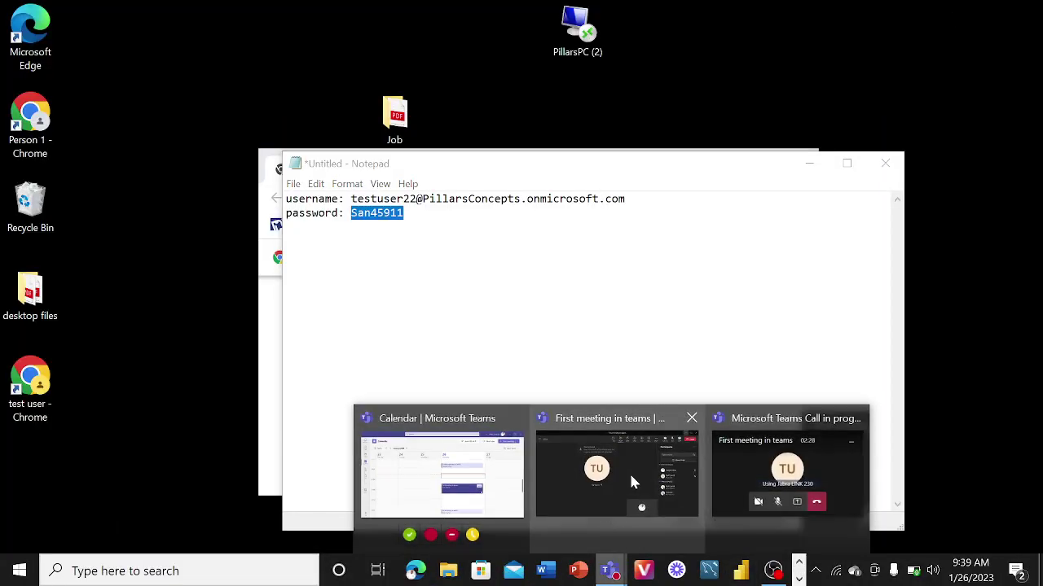
click(629, 475)
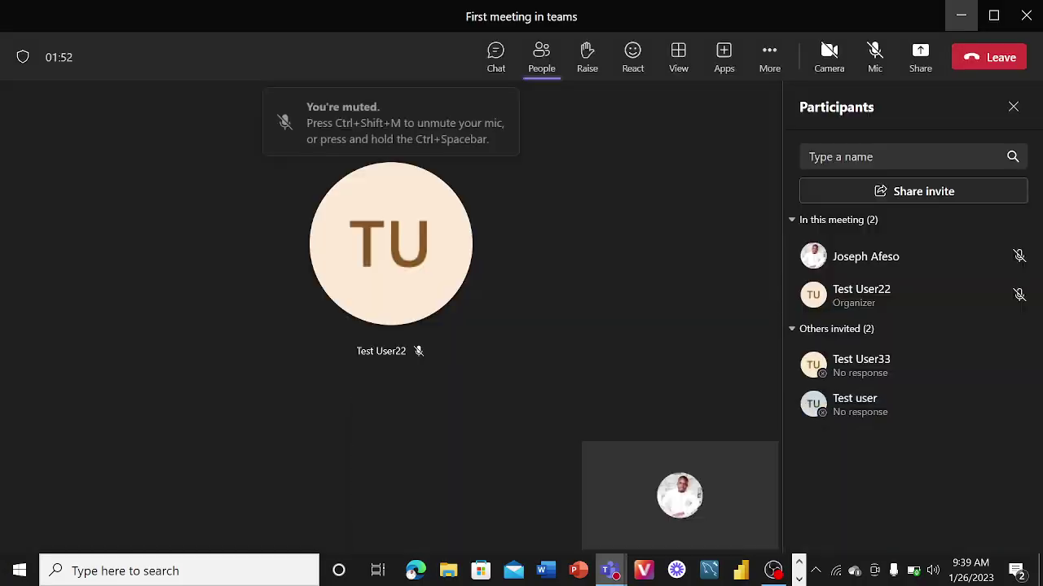
click(876, 54)
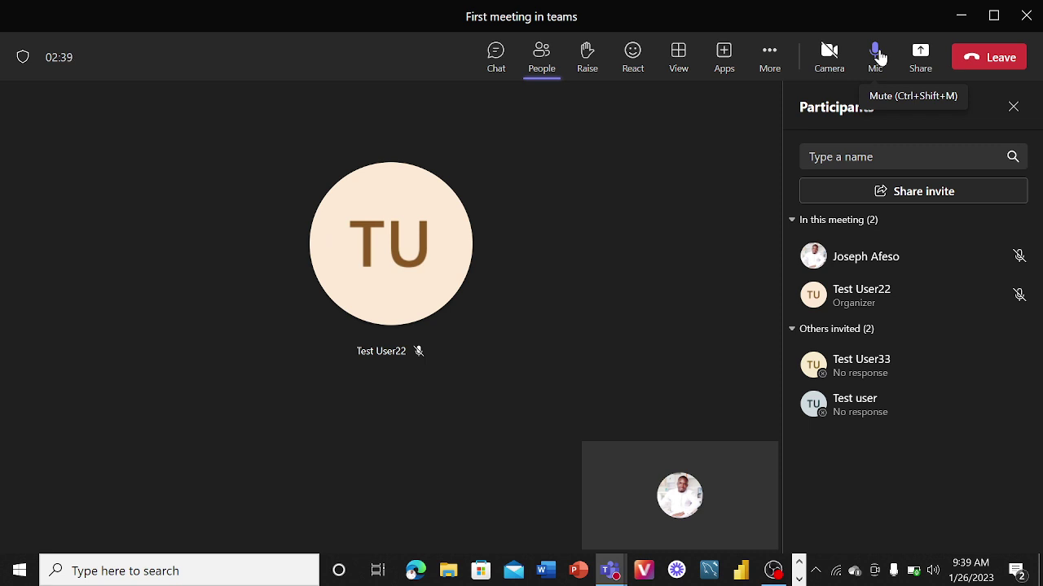
click(876, 54)
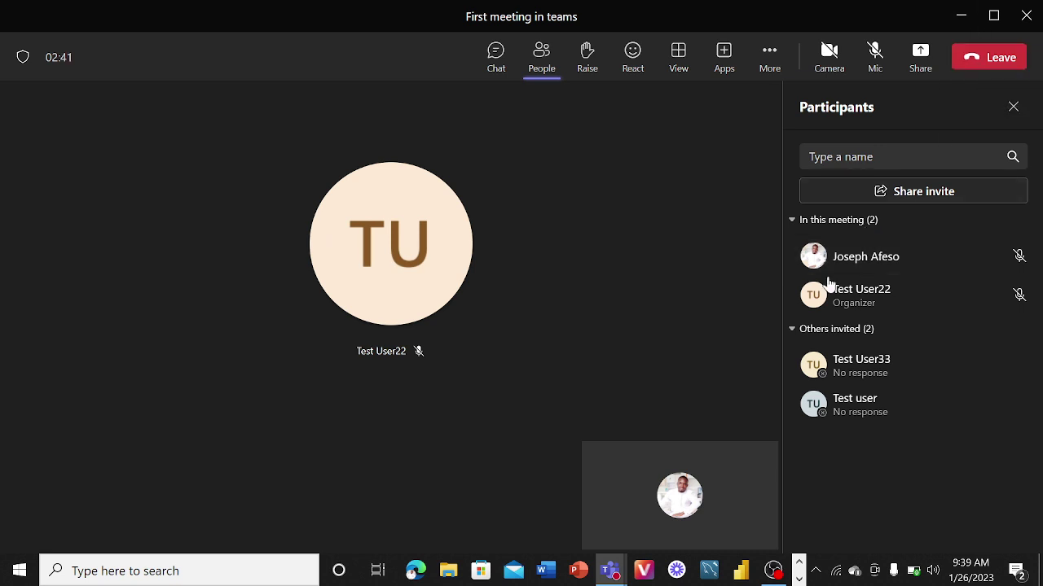
click(799, 579)
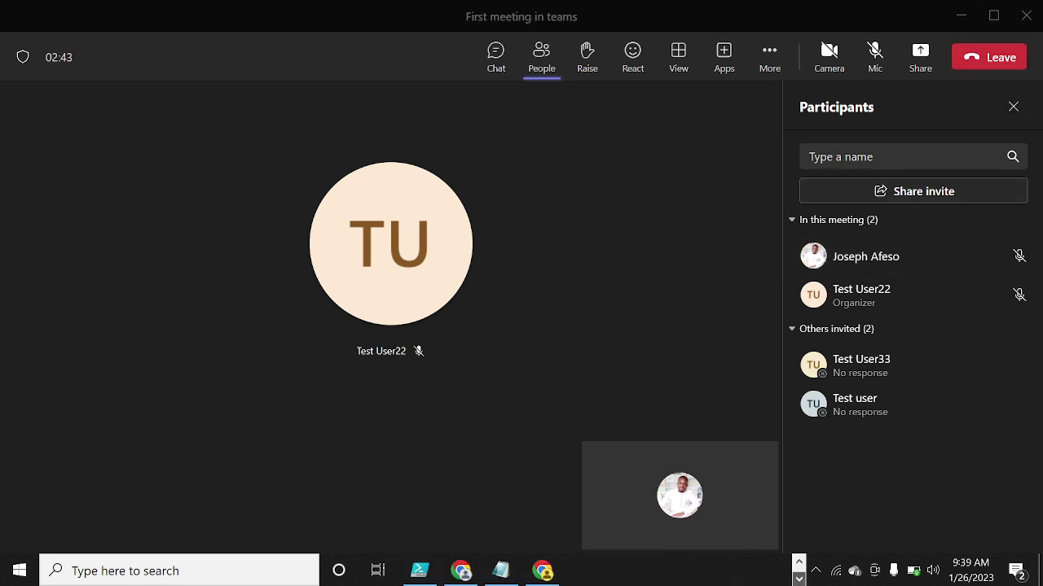
click(544, 572)
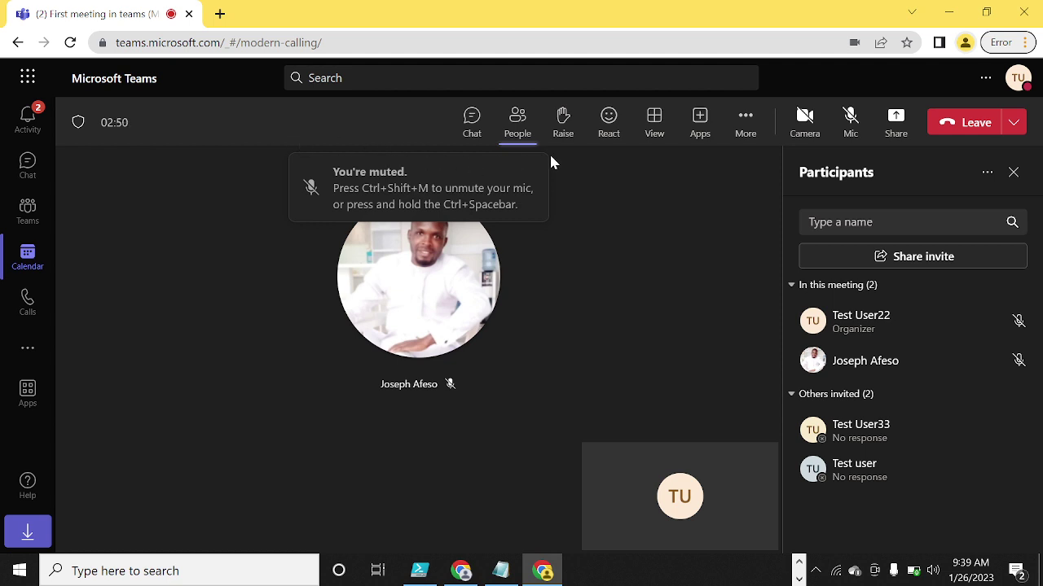
- Start recording and transcription from More actions, then unmute the microphone to speak
click(747, 123)
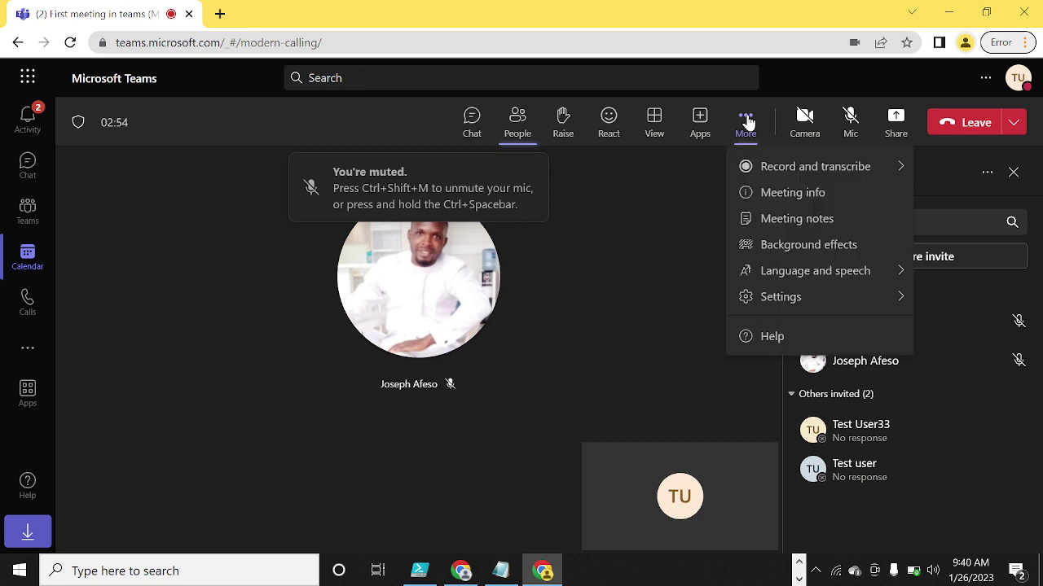
mouse_move(777, 167)
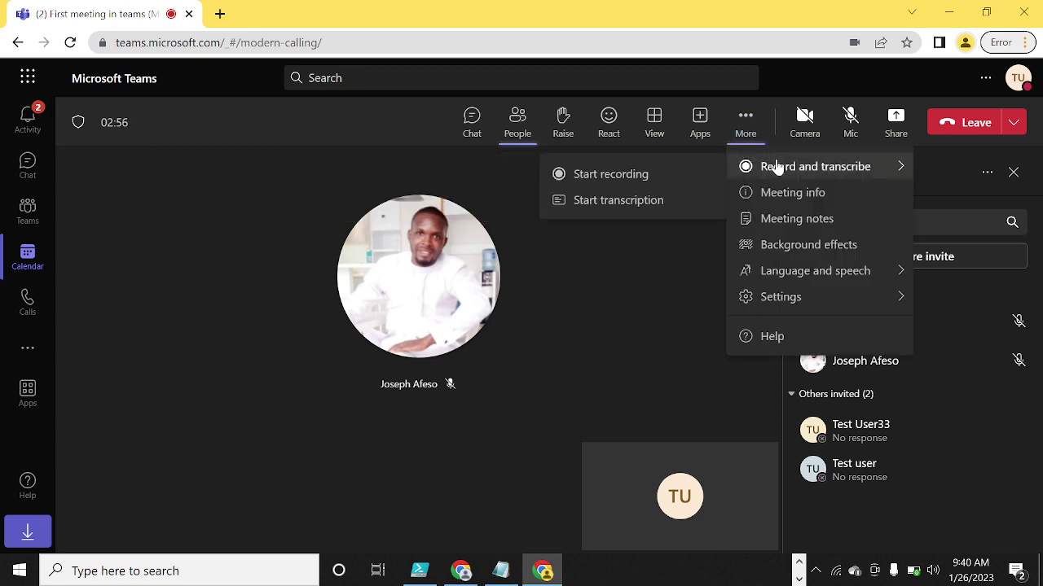
click(643, 176)
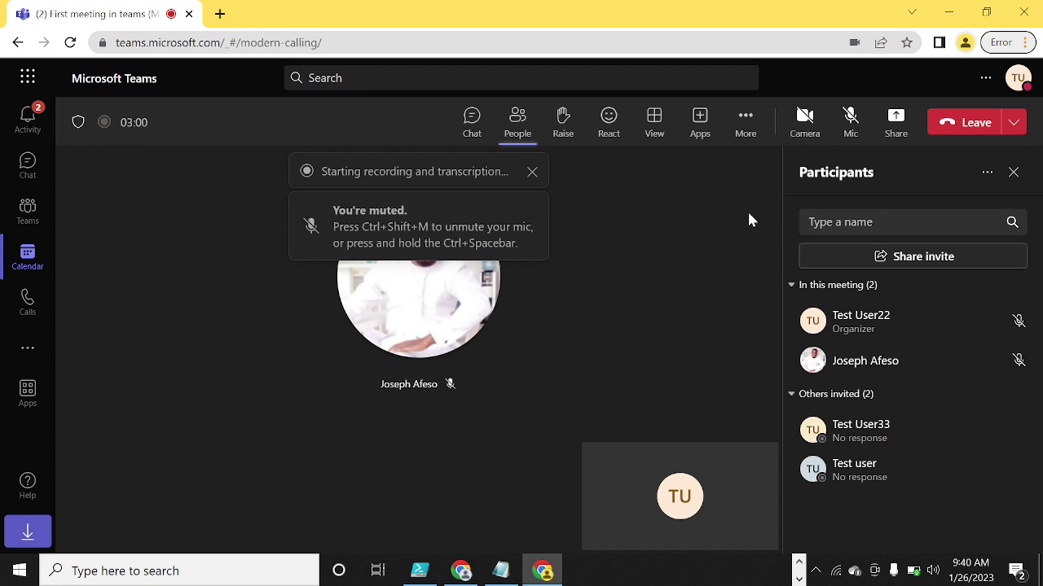
click(851, 115)
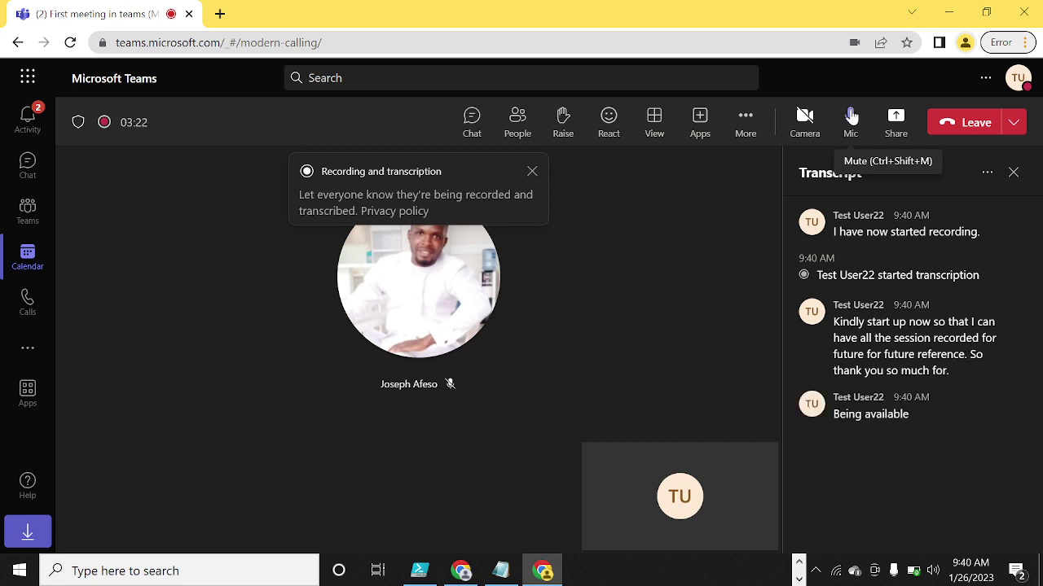
- Mute the microphone, then toggle the desktop meeting's mic on and off again
click(852, 116)
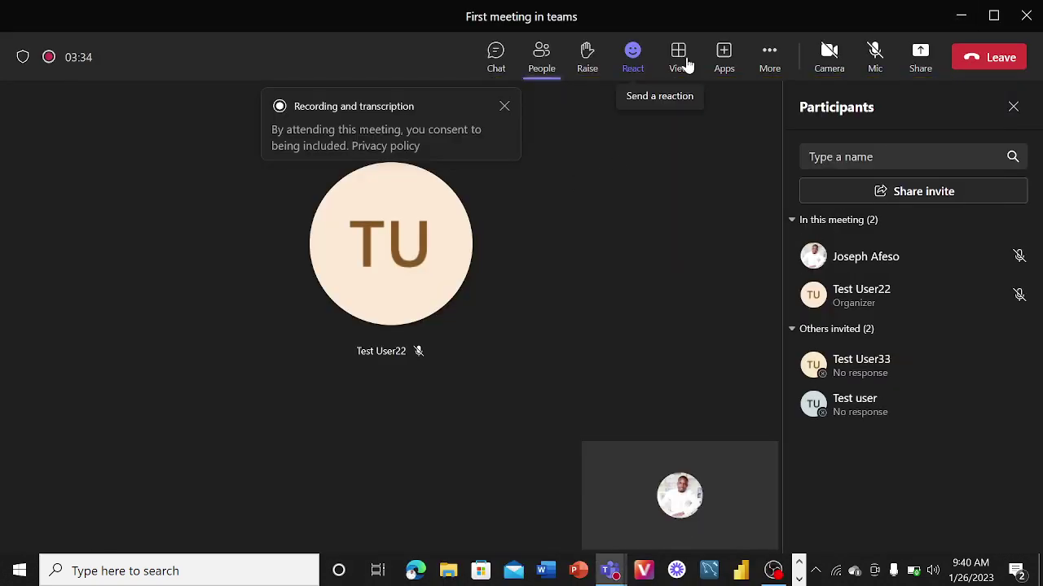
click(872, 52)
click(872, 51)
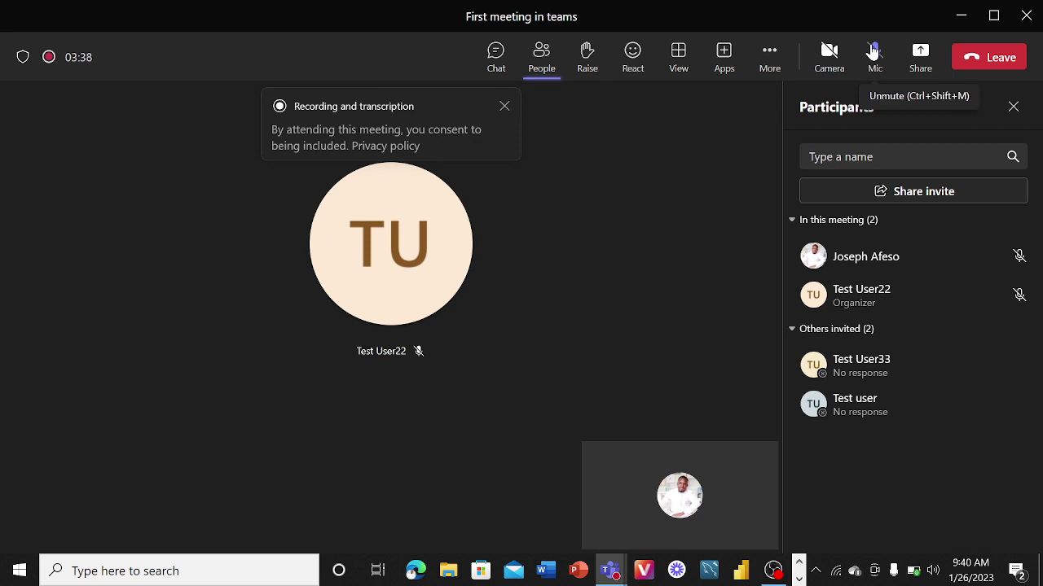
- Minimize the meeting window, restore it from the taskbar Teams preview, and list More actions
click(960, 18)
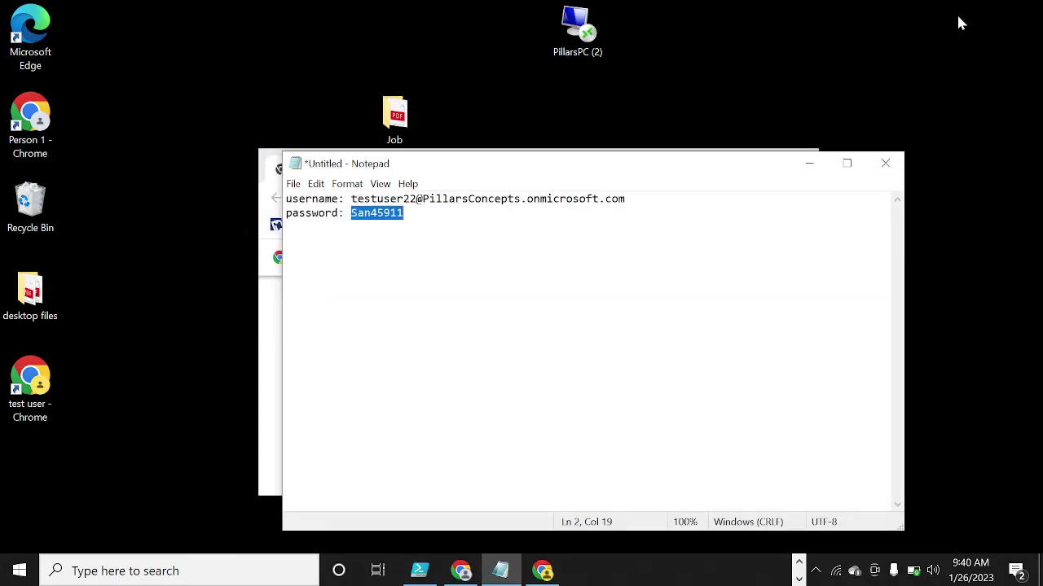
click(799, 579)
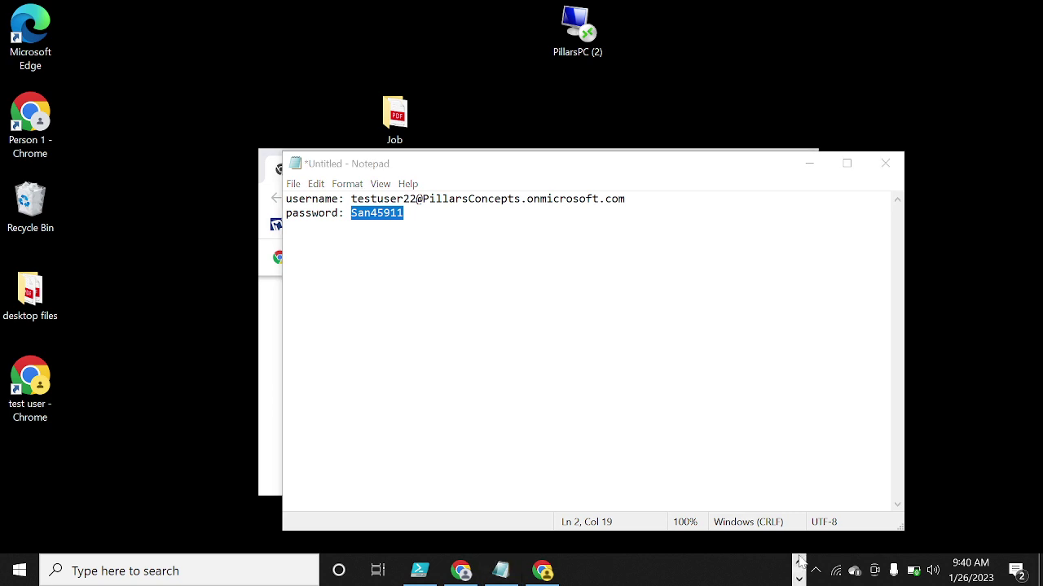
click(799, 580)
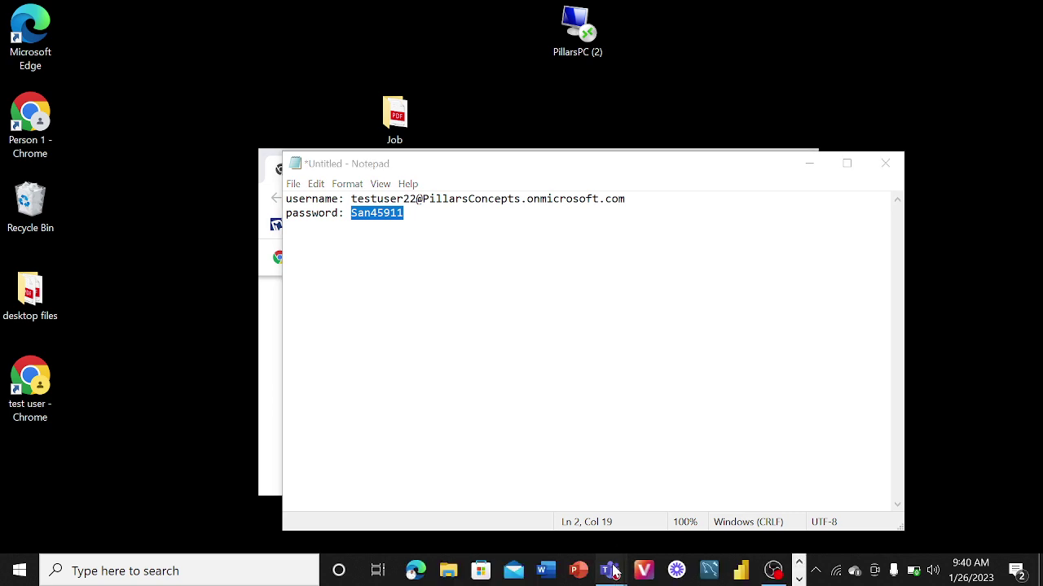
mouse_move(611, 570)
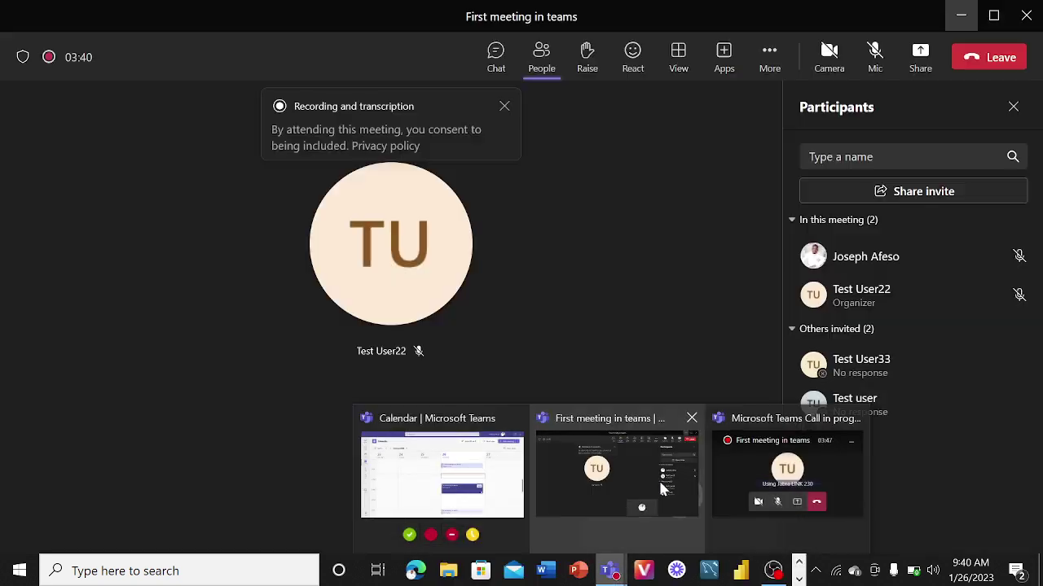
click(659, 479)
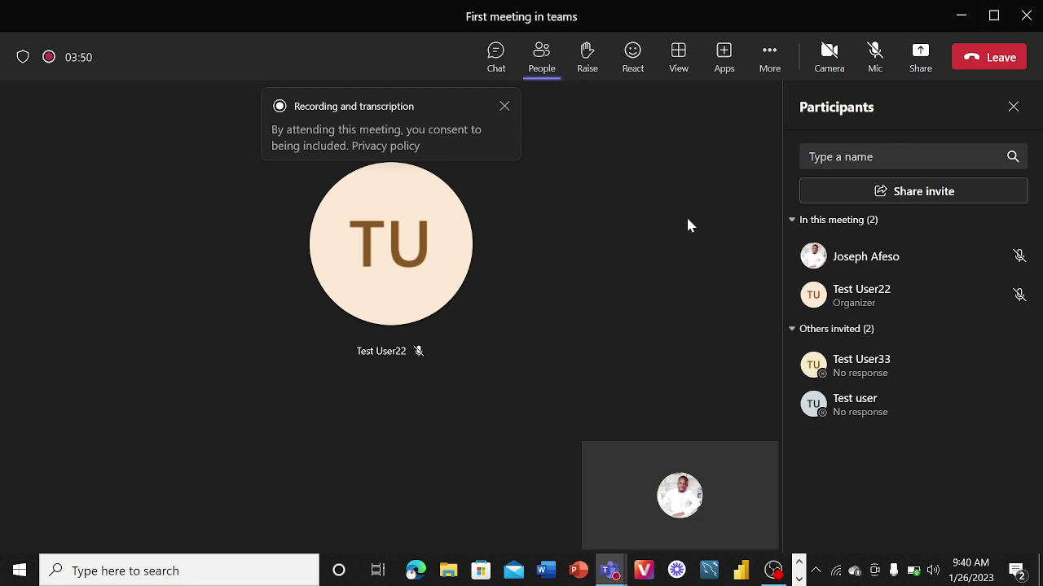
click(768, 55)
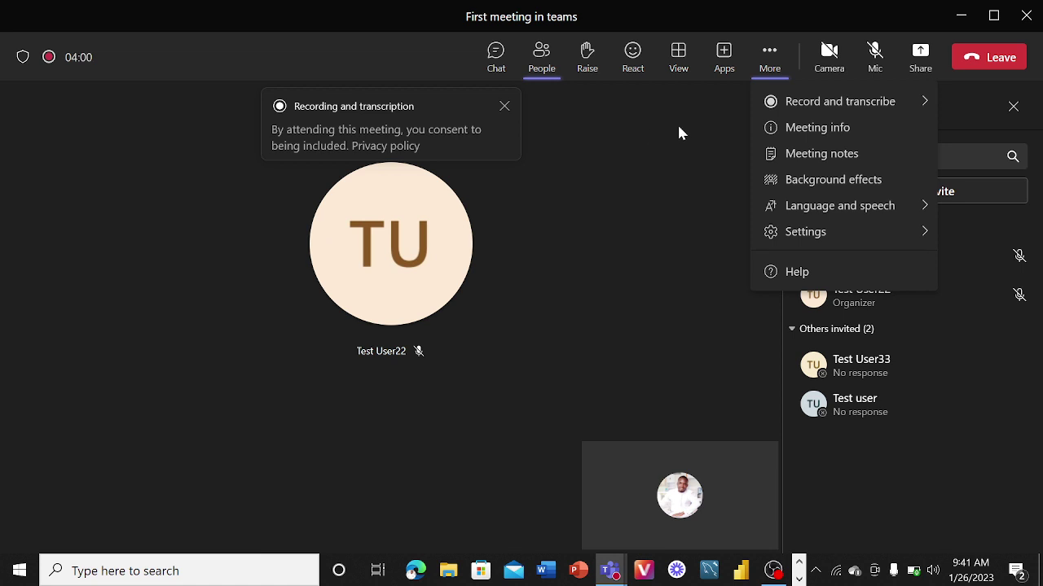
- Stop the meeting's recording and transcription
mouse_move(799, 103)
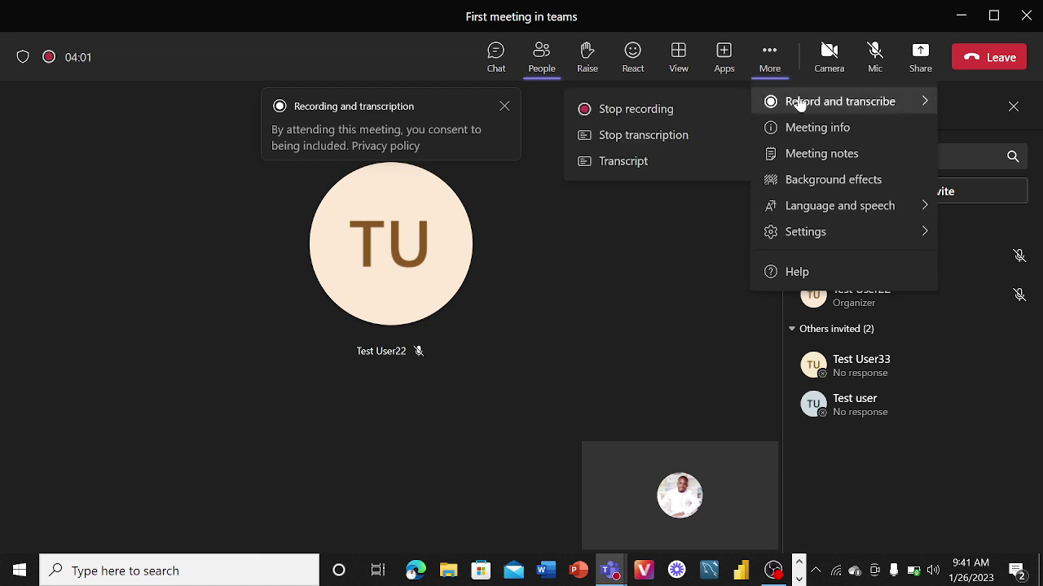
click(690, 110)
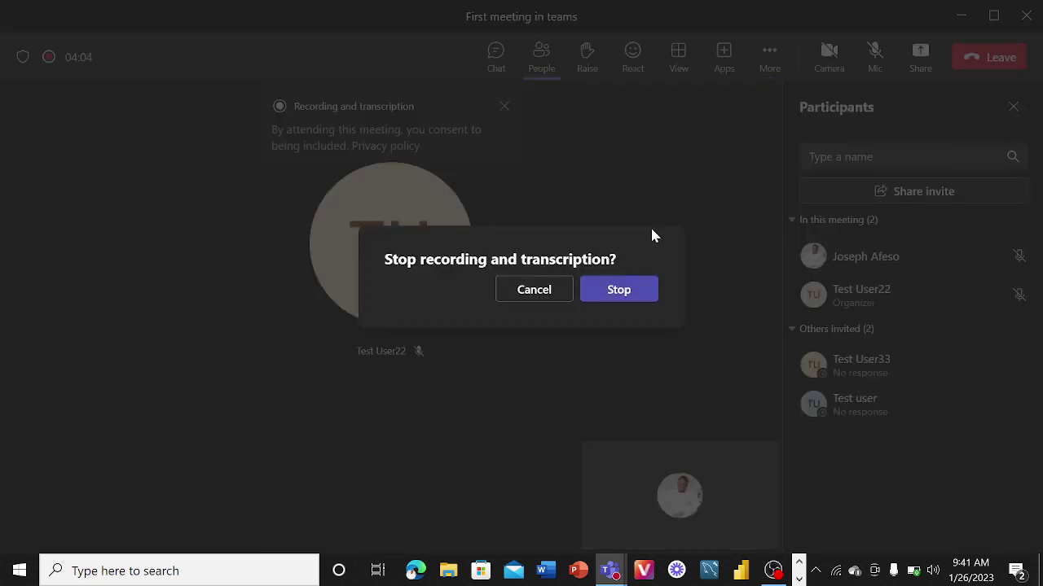
click(628, 291)
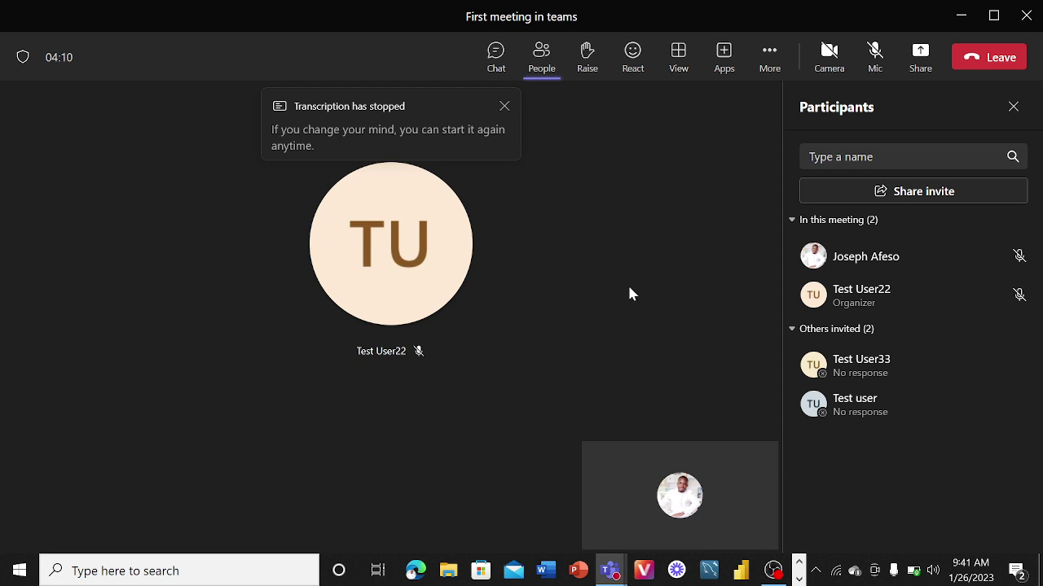
- Check the 59-second recording in the First meeting in teams chat, then return to the meeting
click(497, 61)
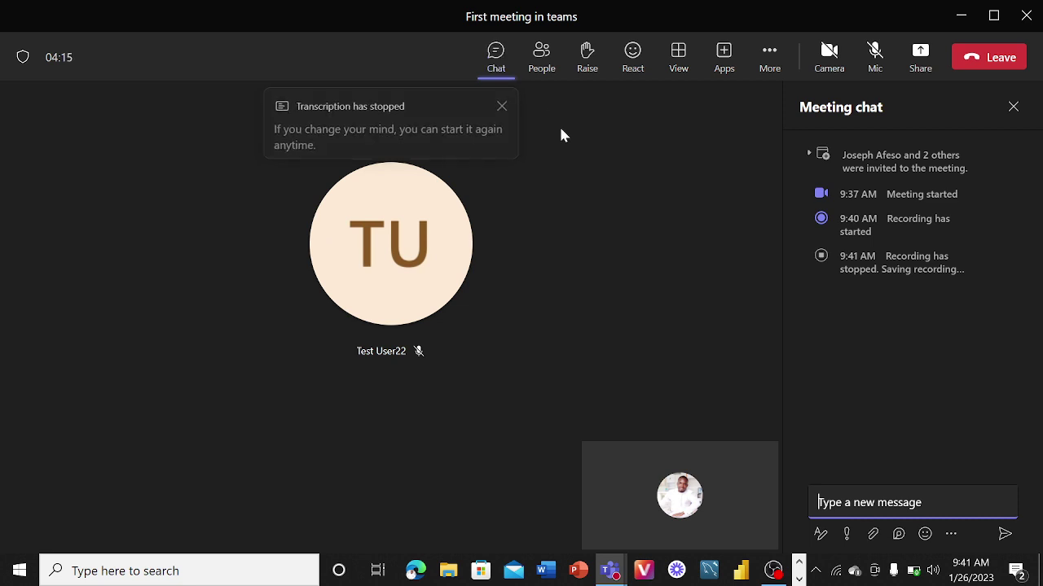
click(611, 570)
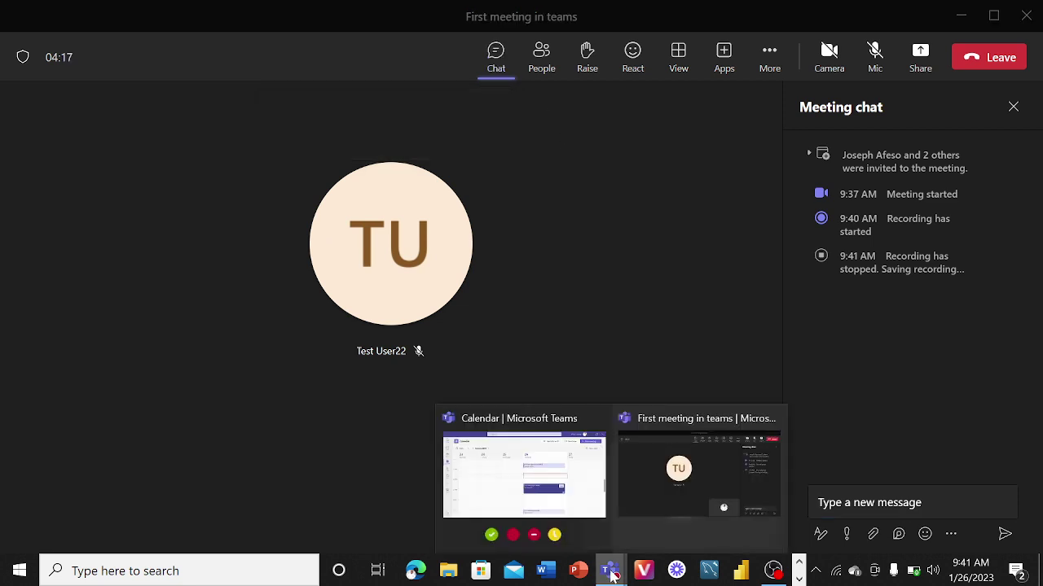
click(545, 499)
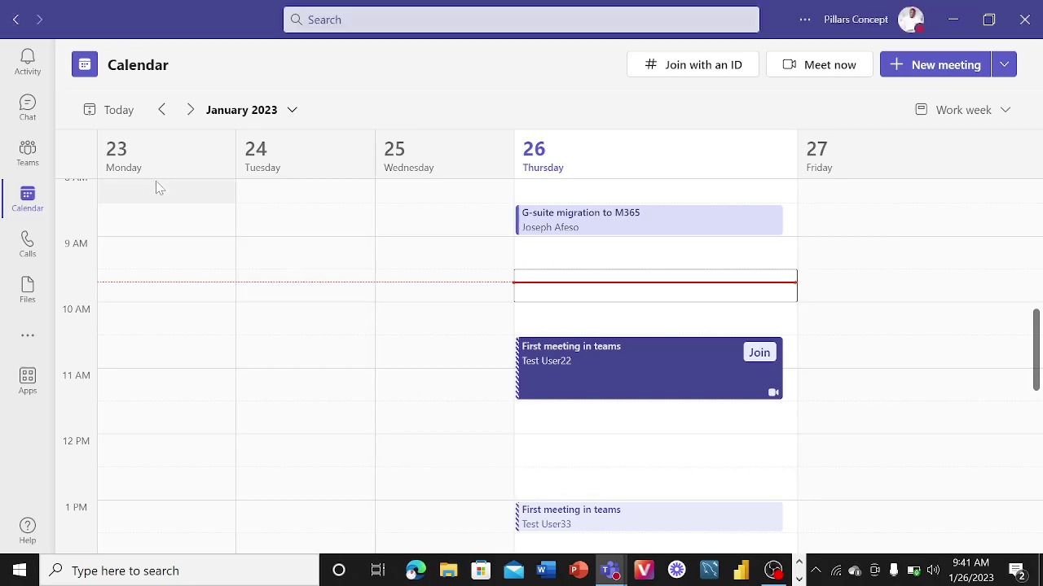
click(26, 105)
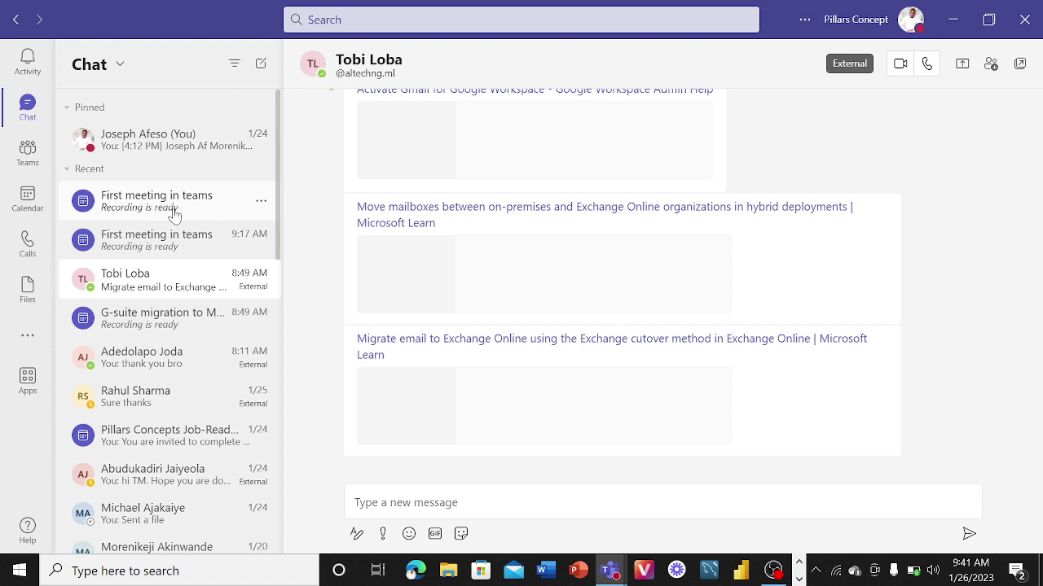
click(173, 214)
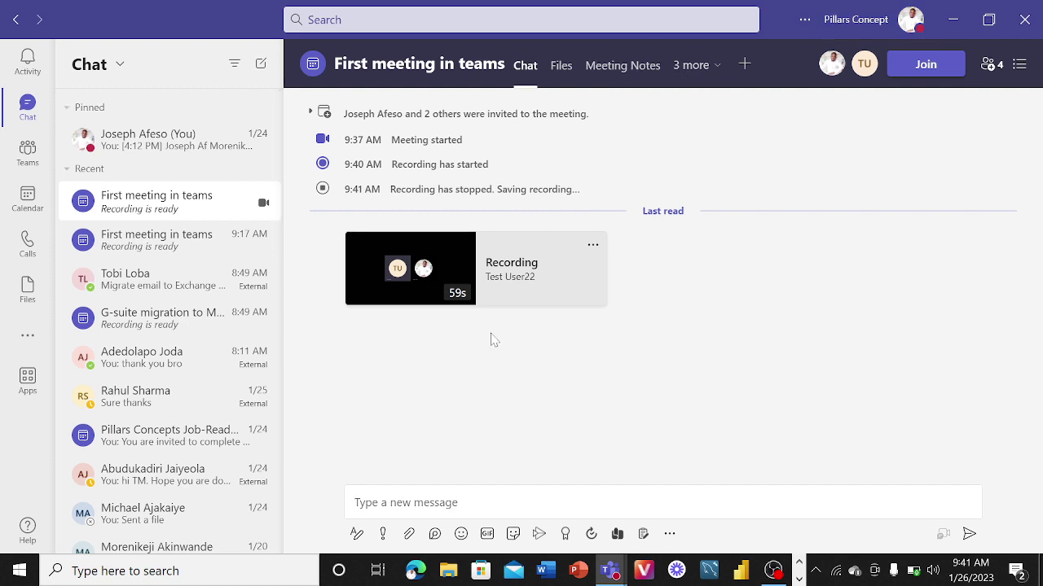
mouse_move(612, 574)
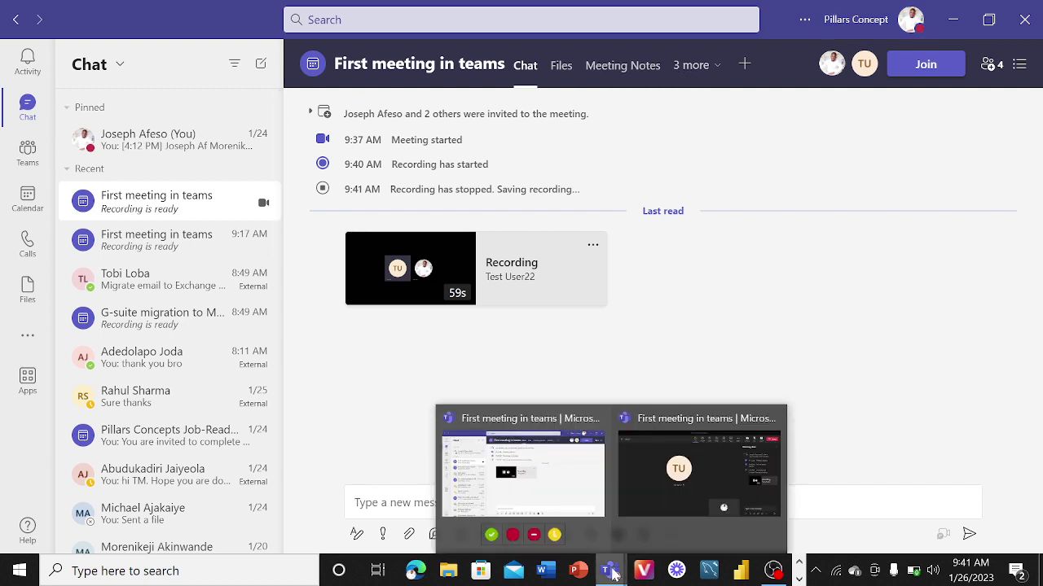
click(662, 482)
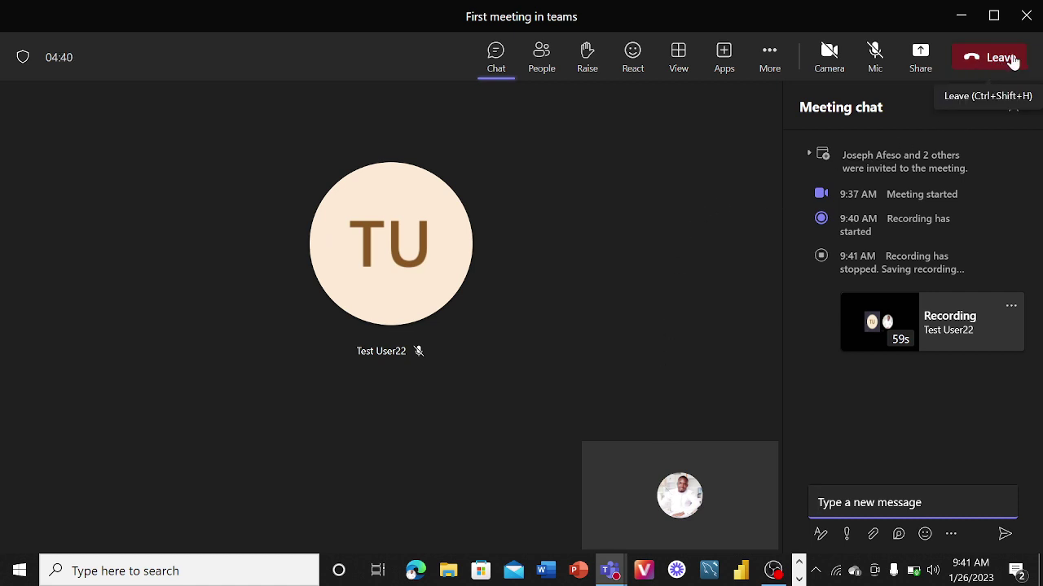
- Switch to the browser meeting and end First meeting in teams for everyone
click(799, 579)
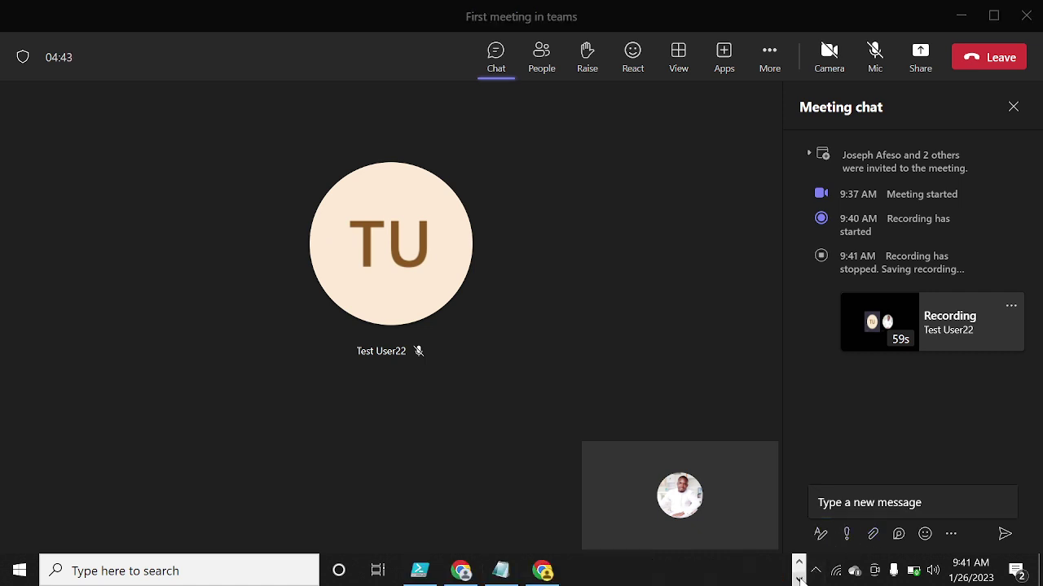
click(558, 576)
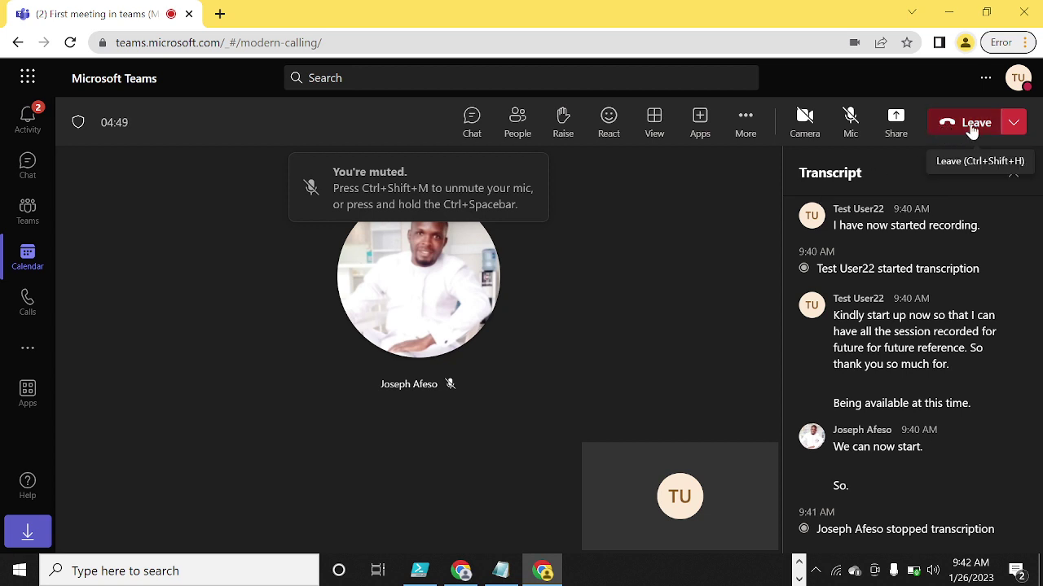
click(1015, 124)
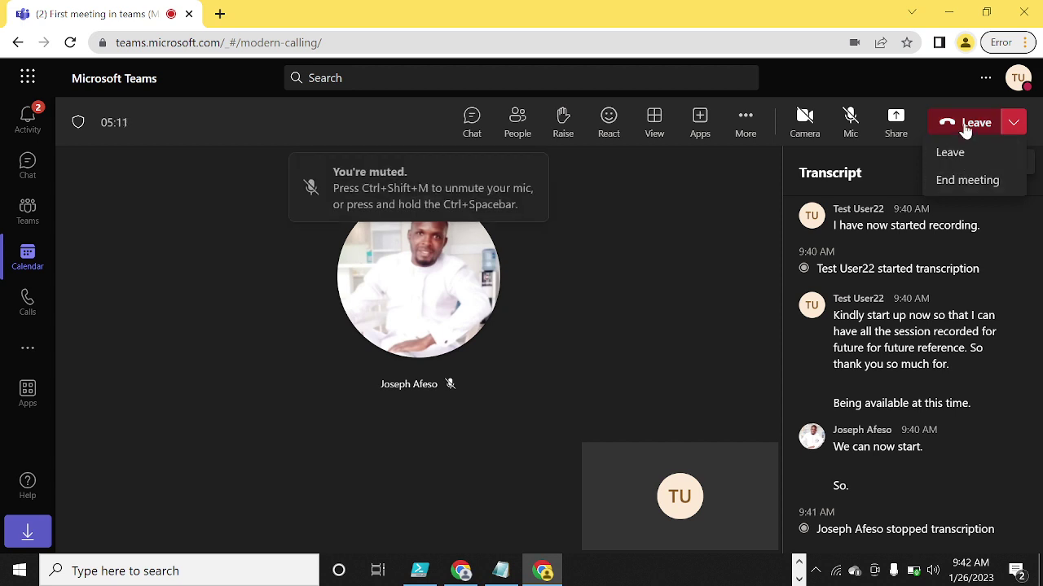
click(1012, 133)
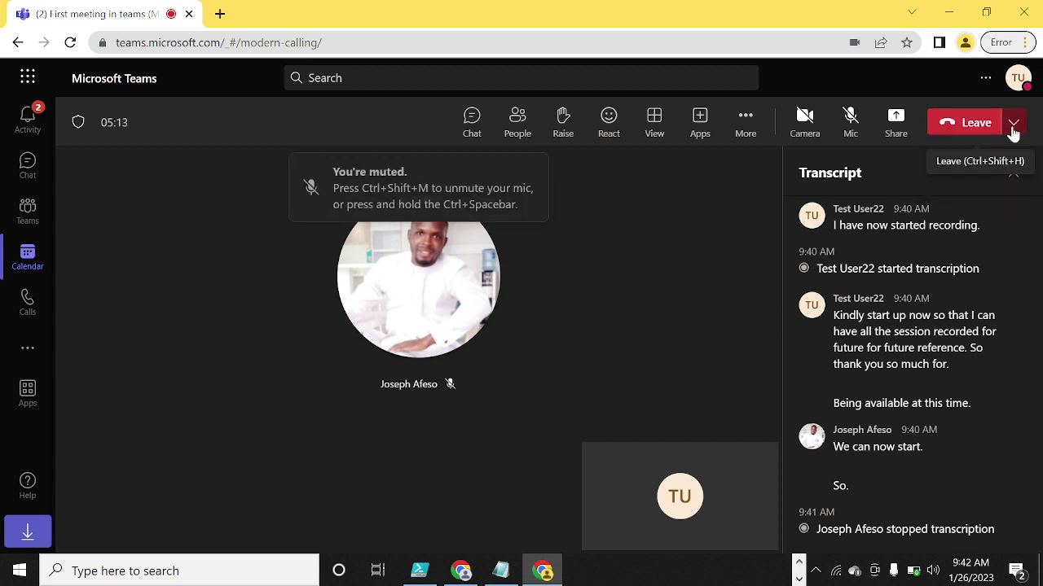
click(1014, 132)
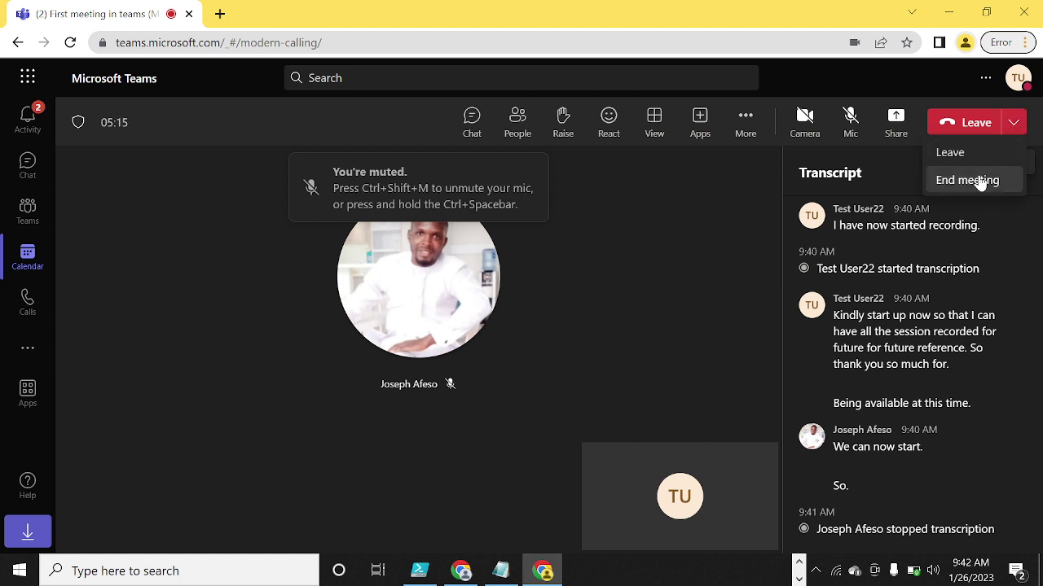
click(980, 179)
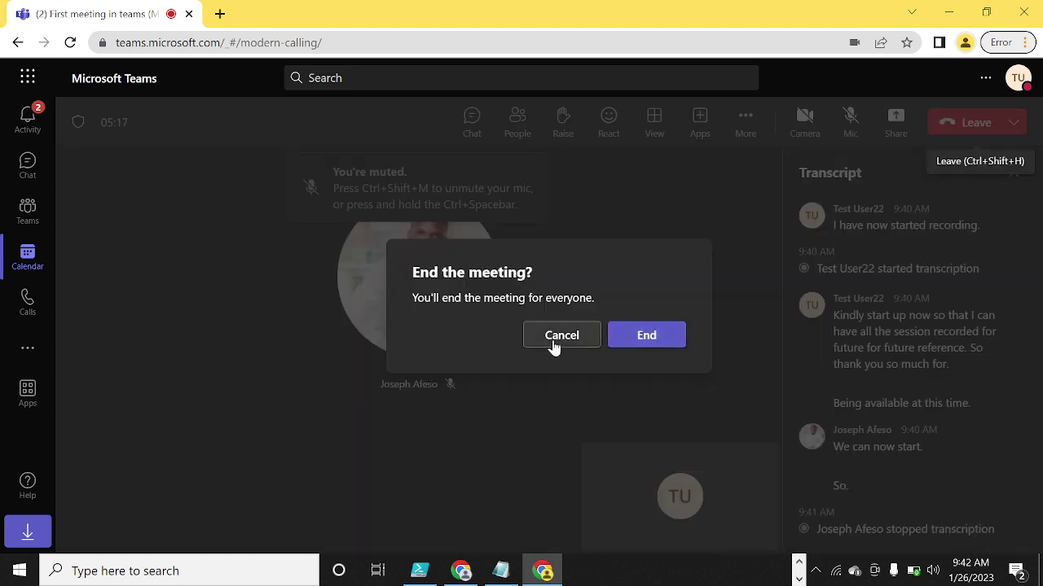
click(644, 338)
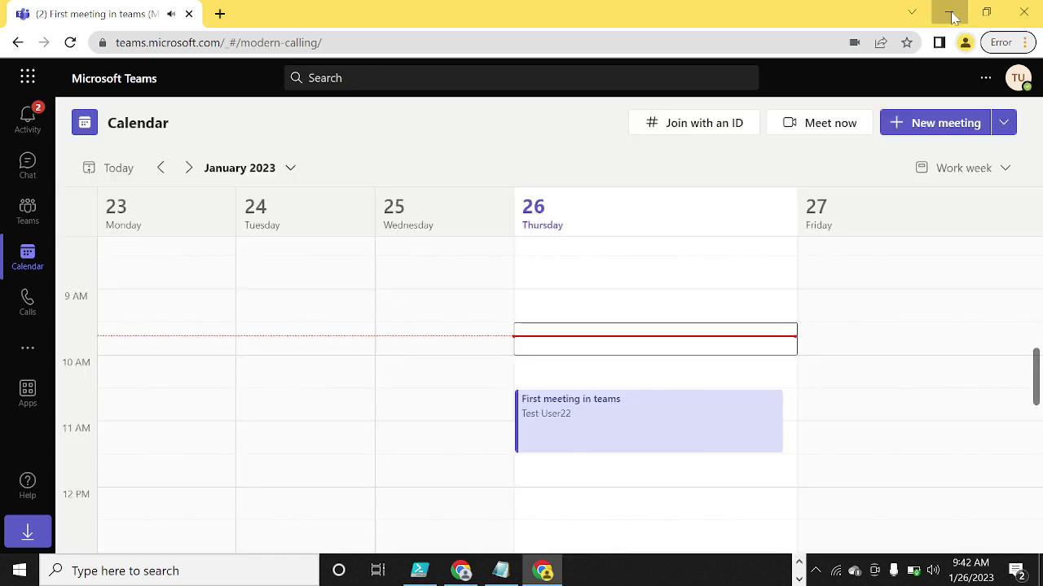
- Confirm 'Meeting ended: 5m 39s' and the transcript in desktop chat, then return to Teams web
click(949, 12)
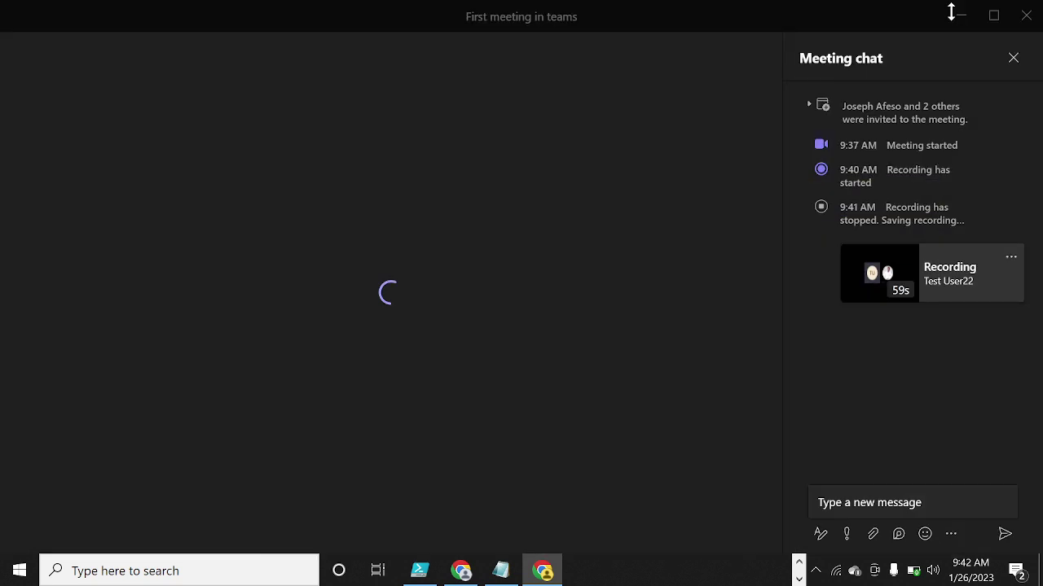
click(610, 570)
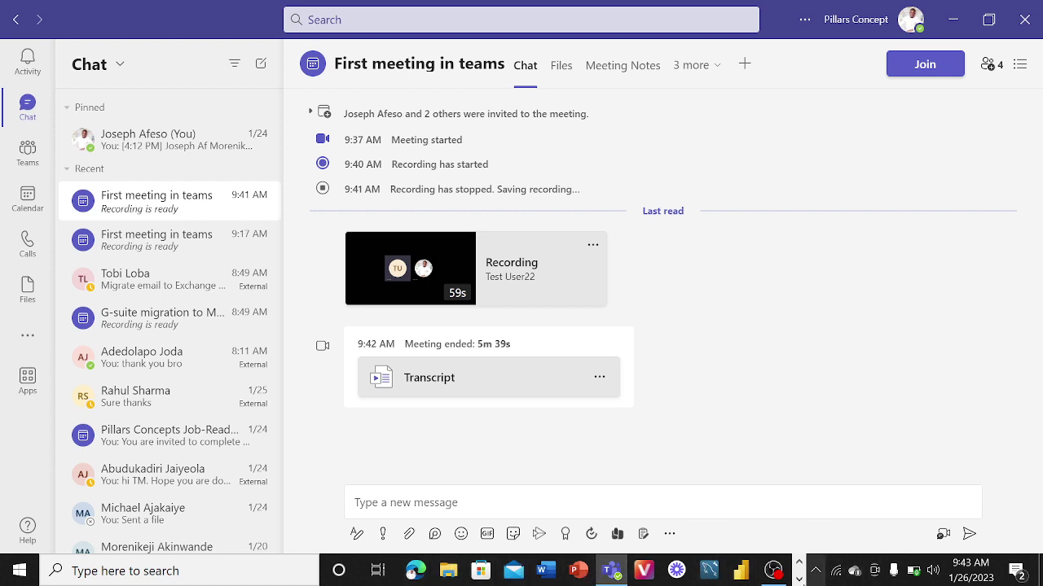
click(799, 579)
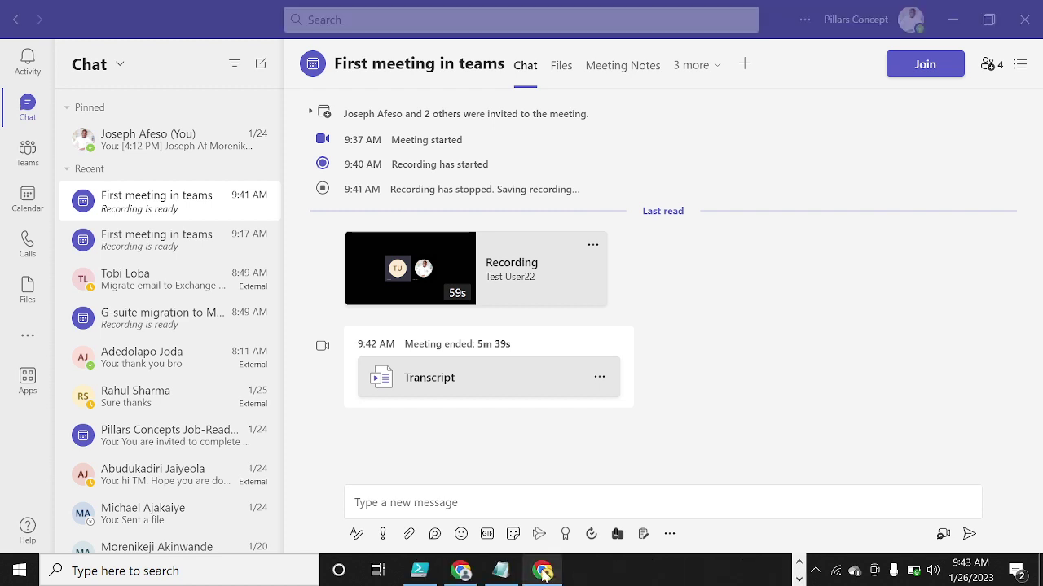
click(543, 571)
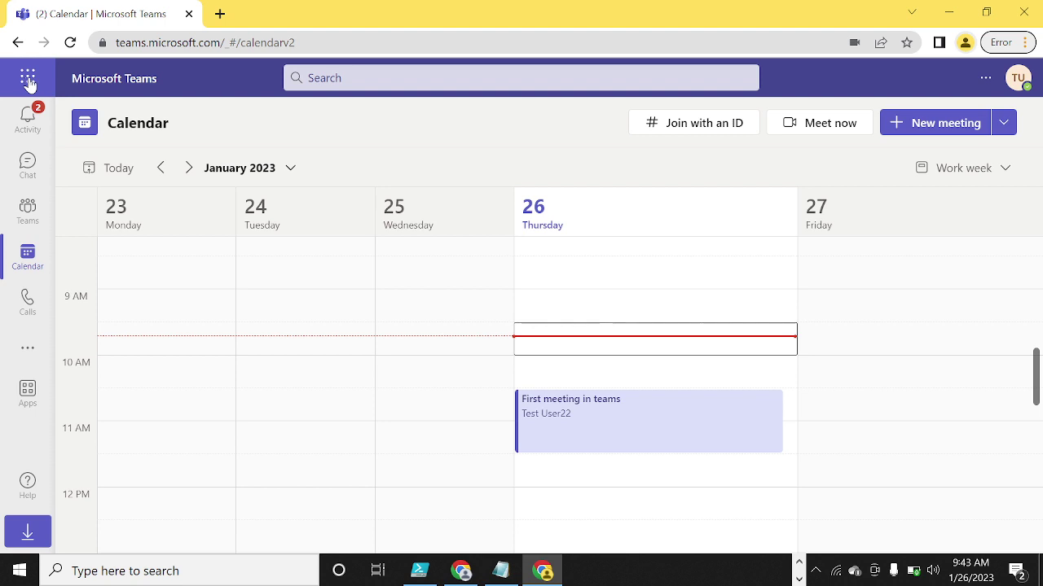
- Launch OneDrive from the Microsoft 365 app launcher to reach My files
click(28, 79)
click(28, 79)
click(28, 79)
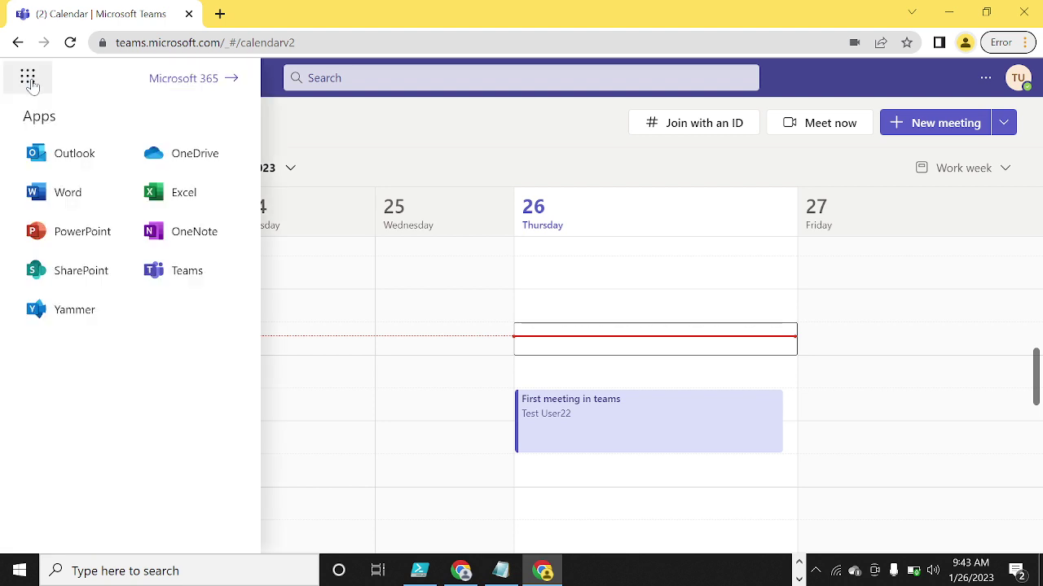
click(167, 164)
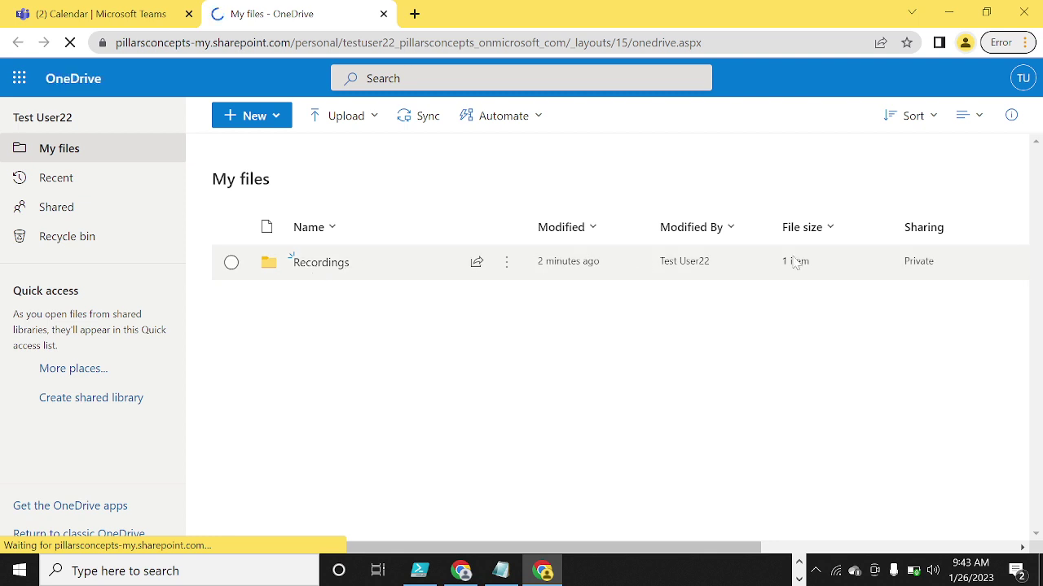
- In the Recordings folder, start sharing 'First meeting in teams-20230126_094007-Meeting Recording.mp4'
click(317, 263)
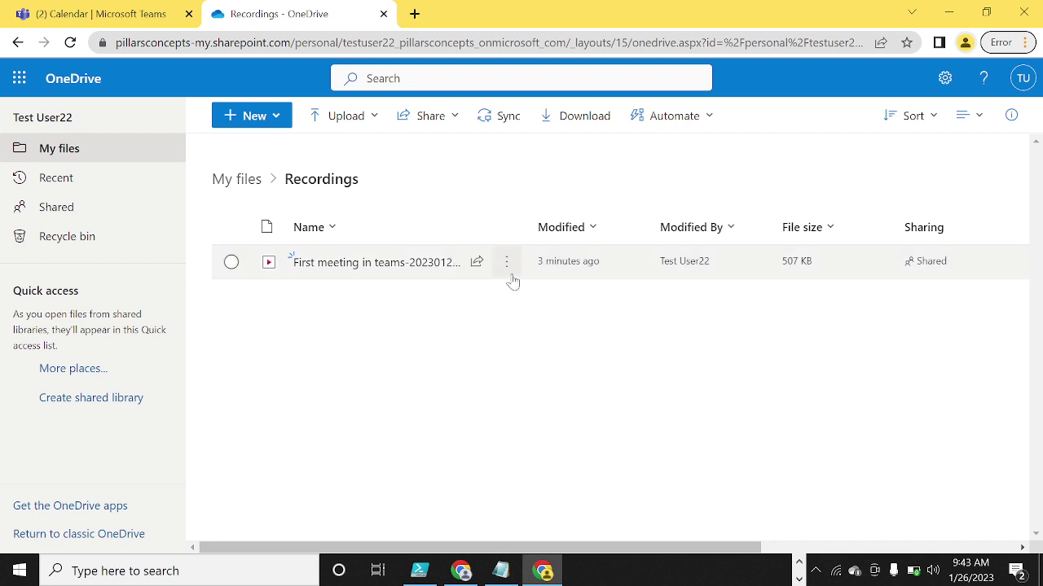
click(507, 271)
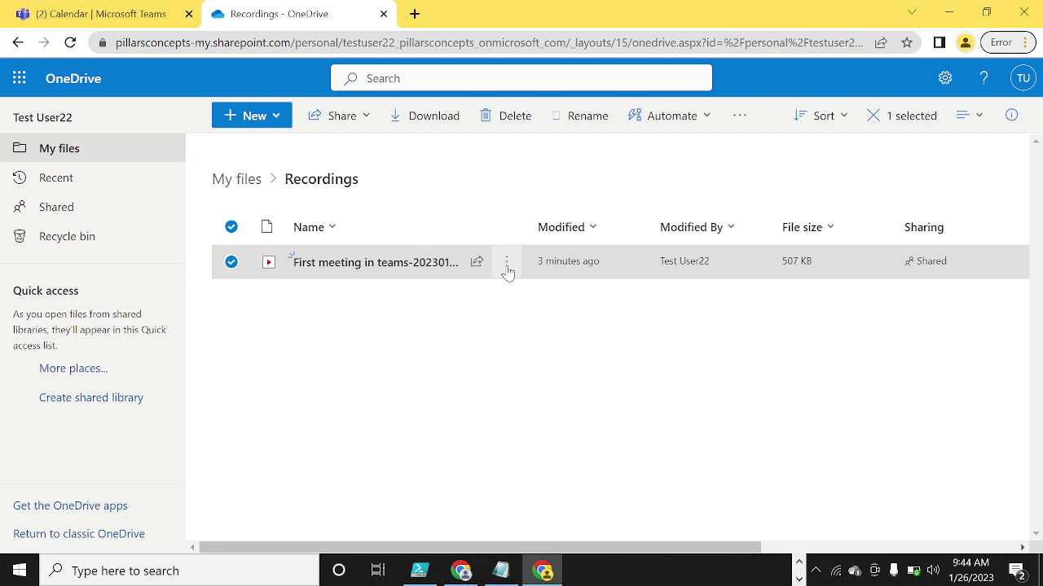
click(506, 271)
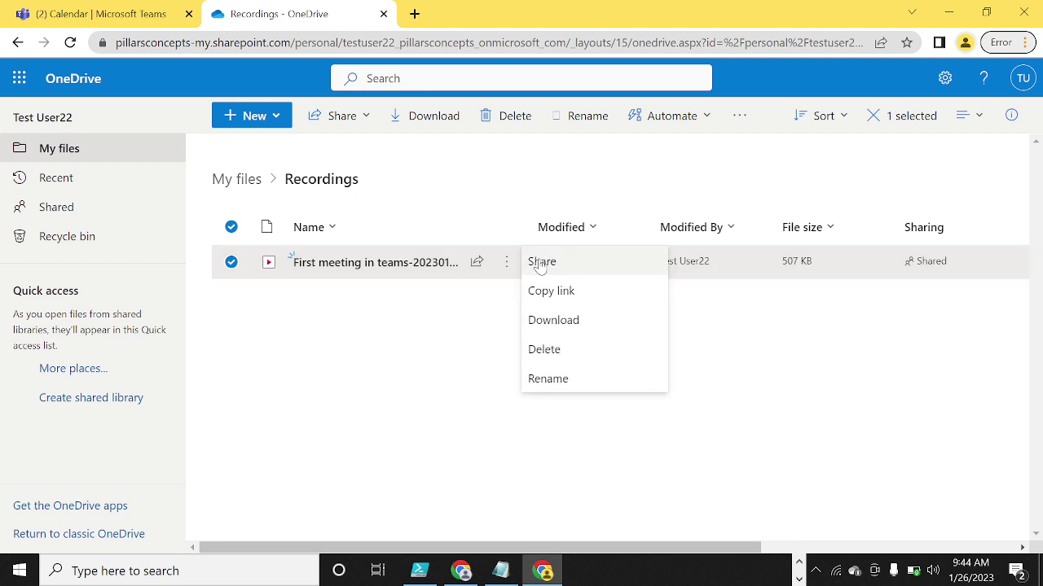
click(538, 261)
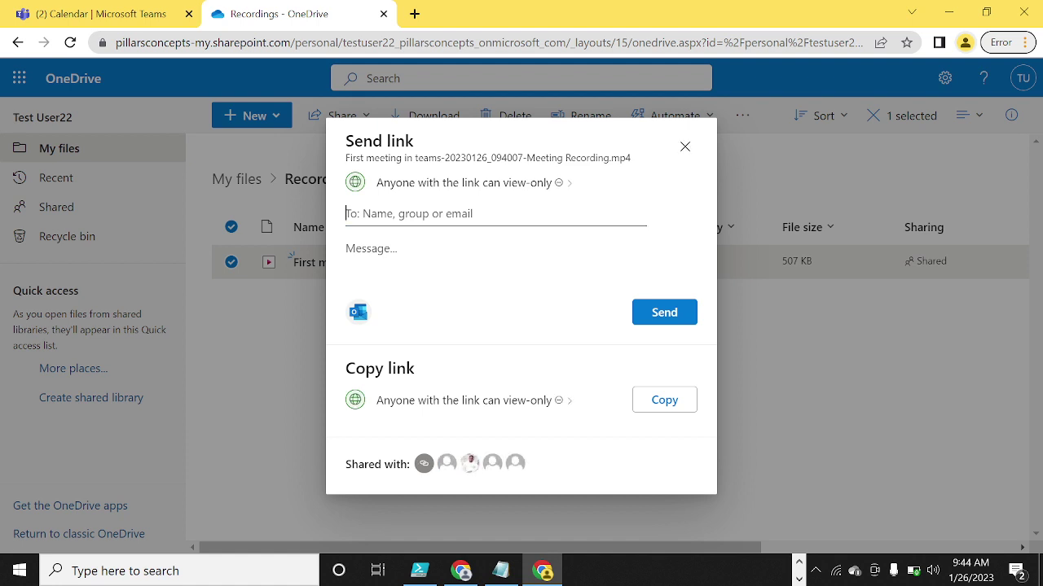
- Limit the recording's share link to Specific people, keeping Block download on, and apply
click(569, 184)
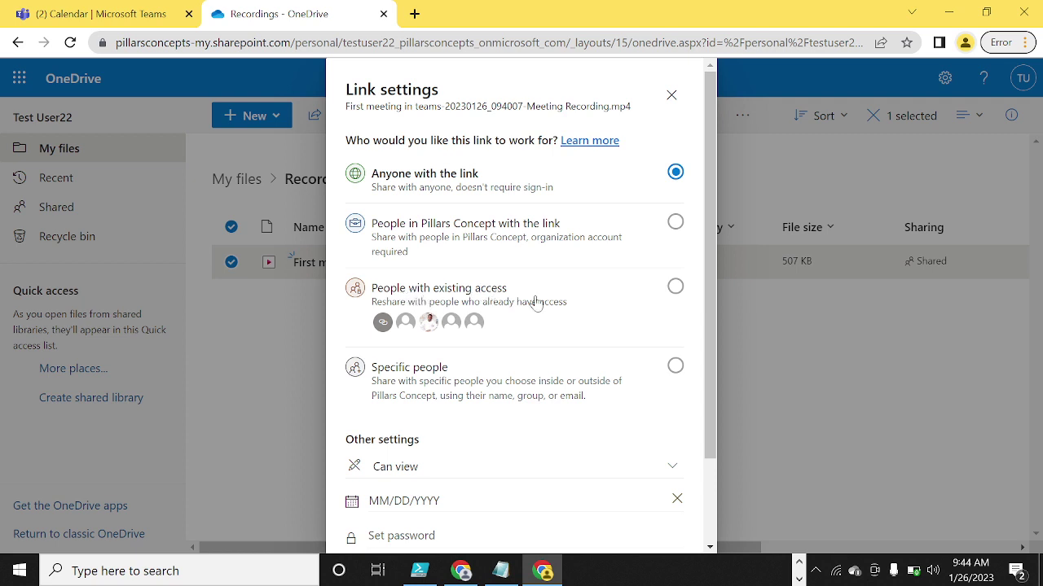
click(676, 368)
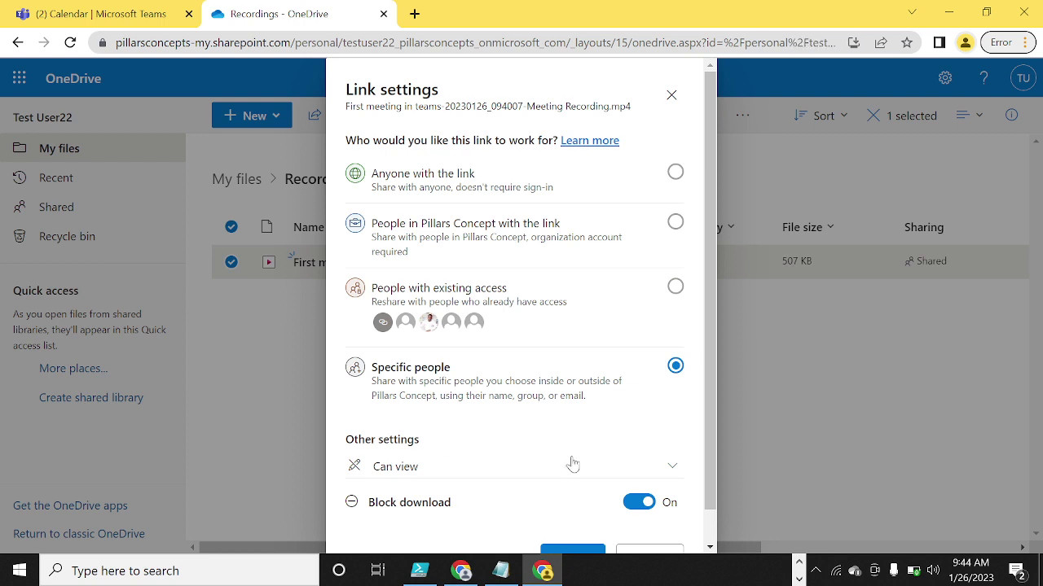
scroll(711, 372, down, 1)
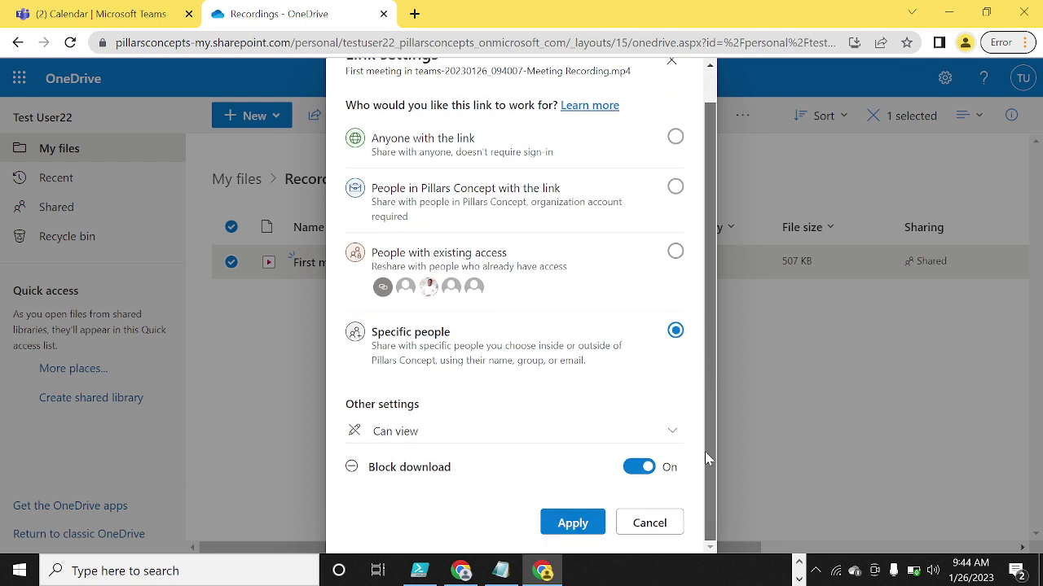
click(591, 518)
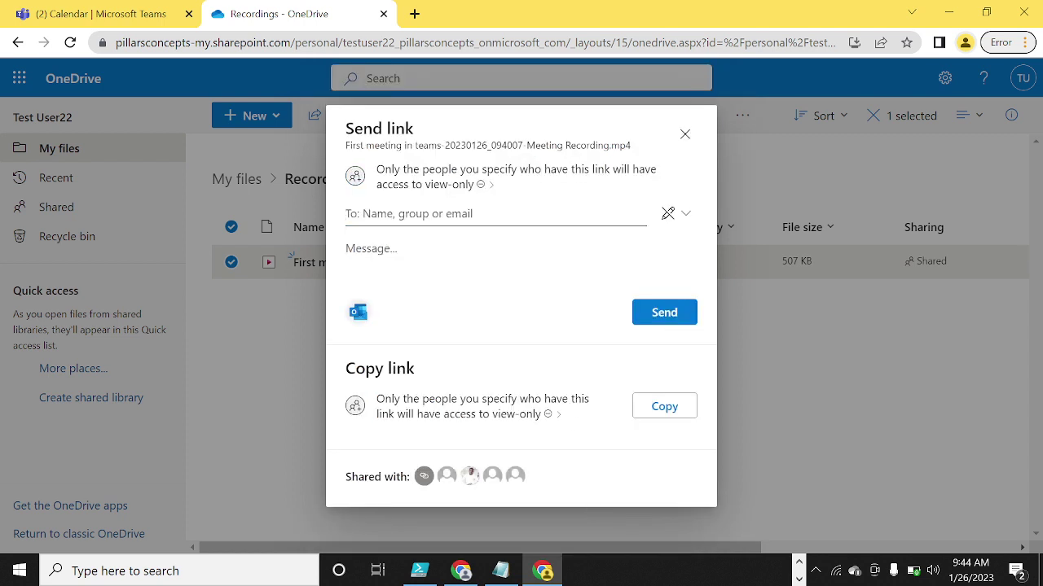
- Add the suggested colleague as the link's recipient, then return to the Teams browser tab
text(ol)
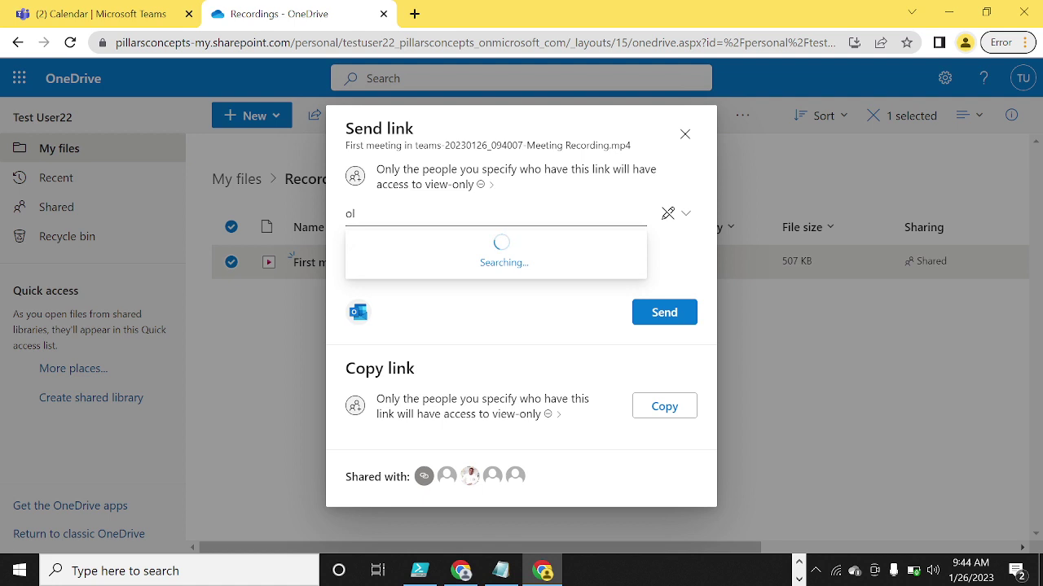
text(uw)
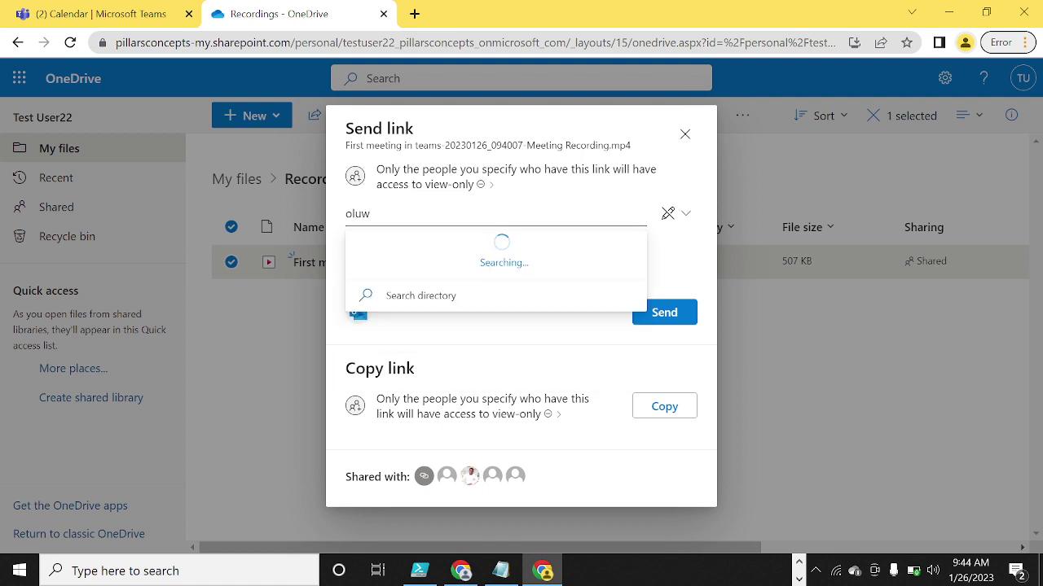
click(434, 252)
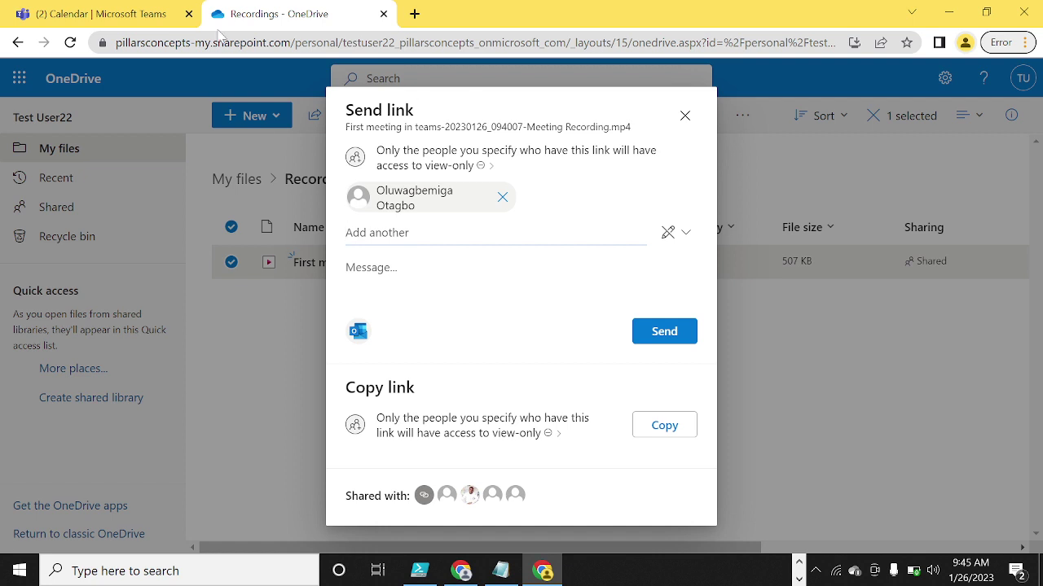
click(81, 14)
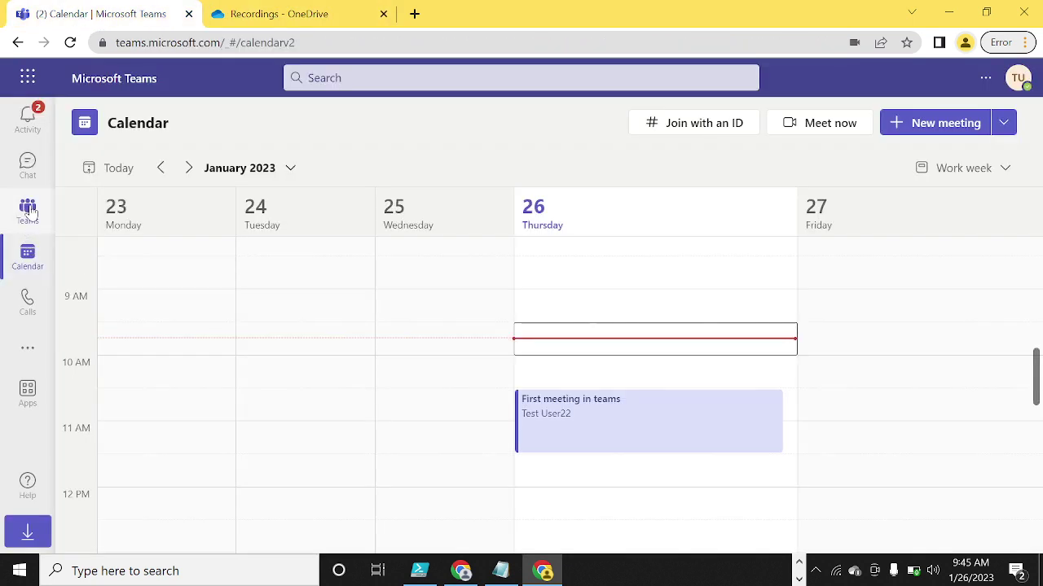
- Minimize the browser and view the desktop meeting chat with the 59s recording and transcript
click(28, 210)
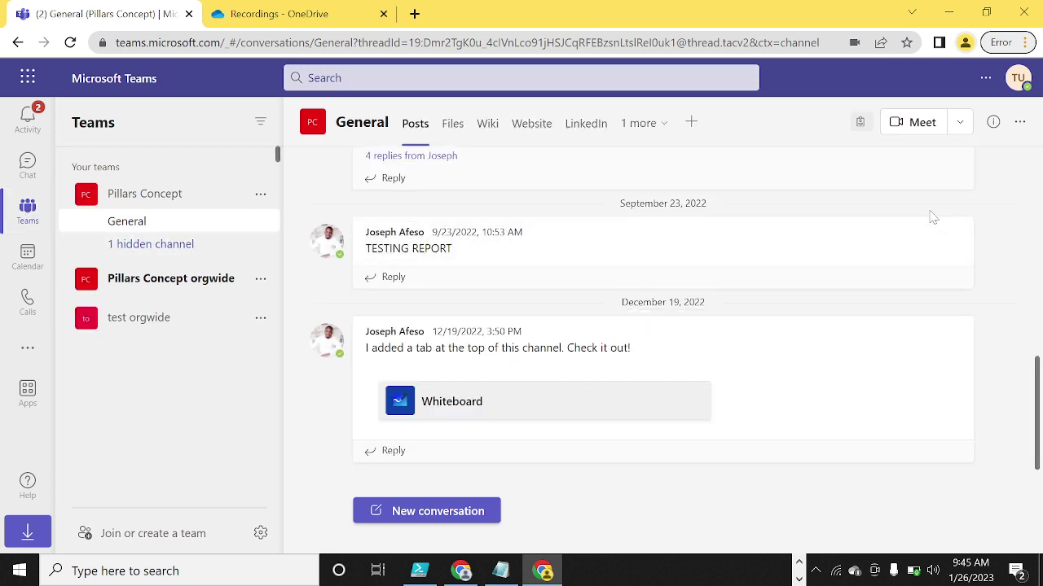
click(952, 18)
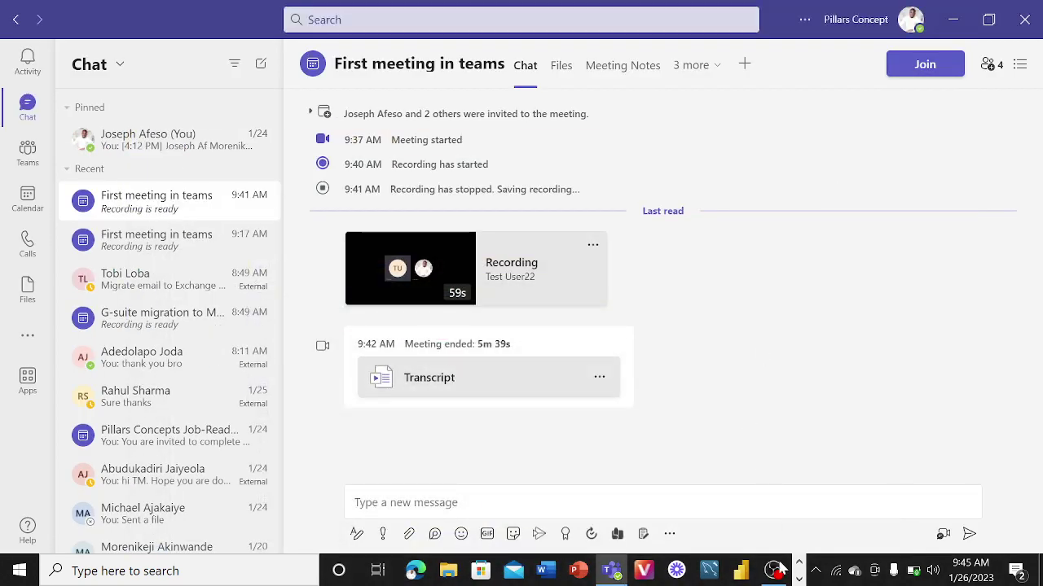
click(774, 570)
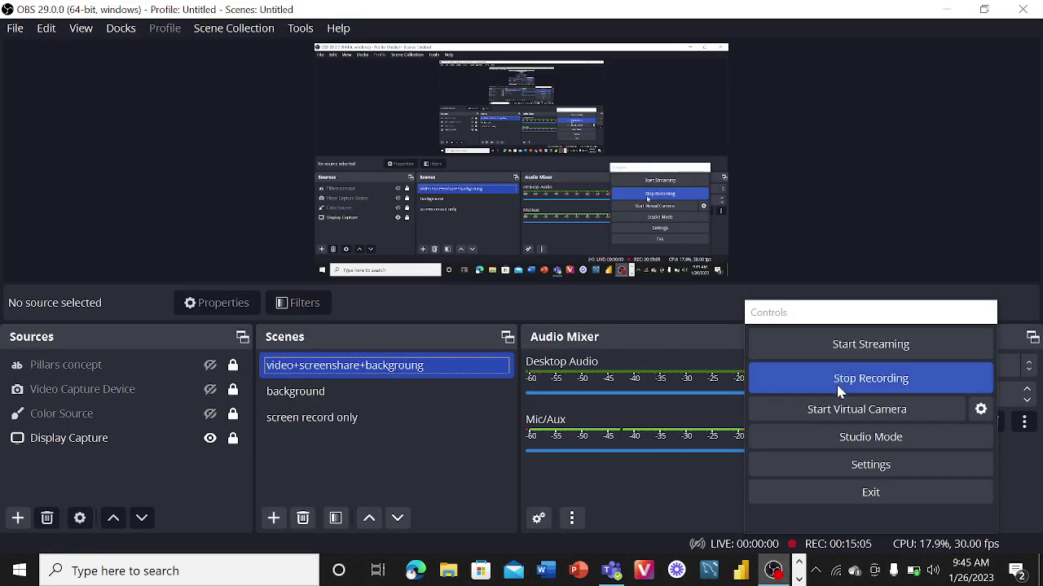
click(941, 9)
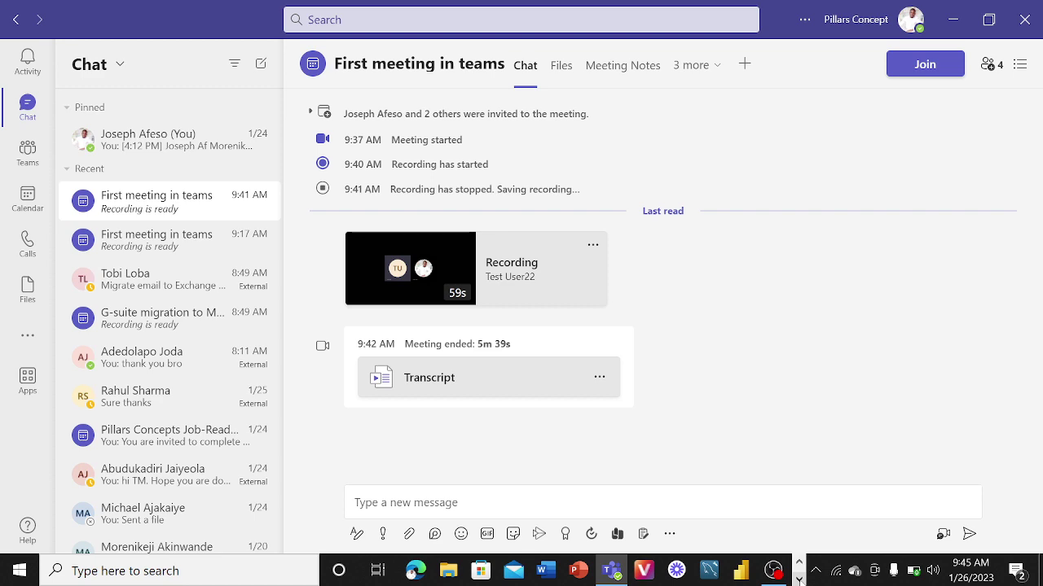
click(798, 579)
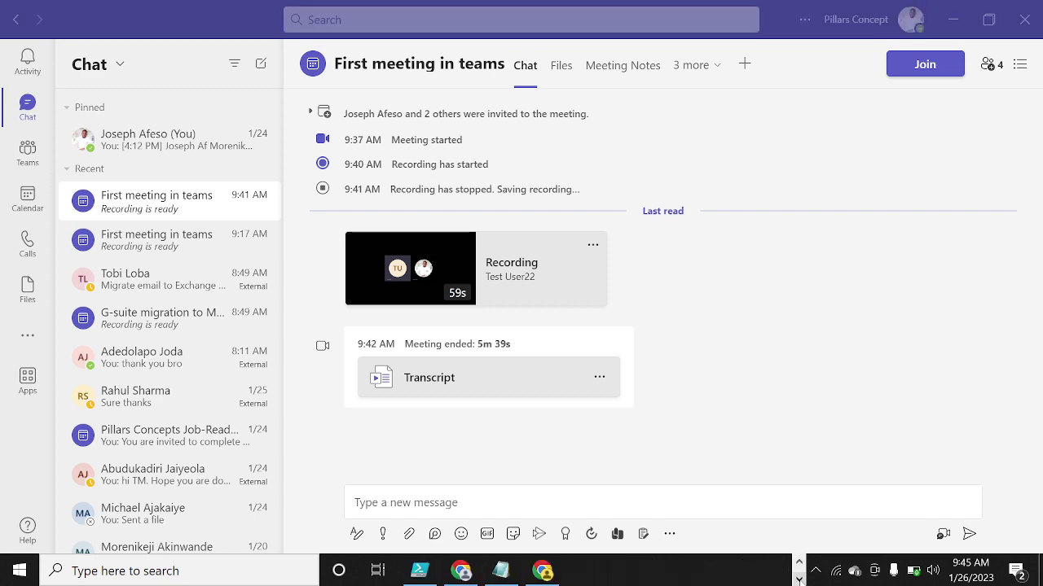
click(798, 562)
click(772, 570)
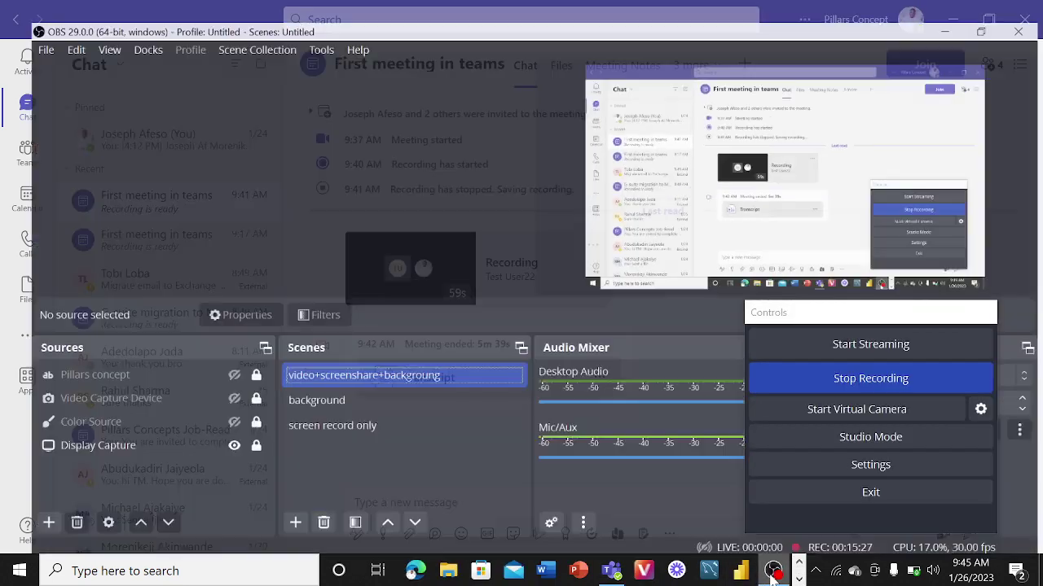